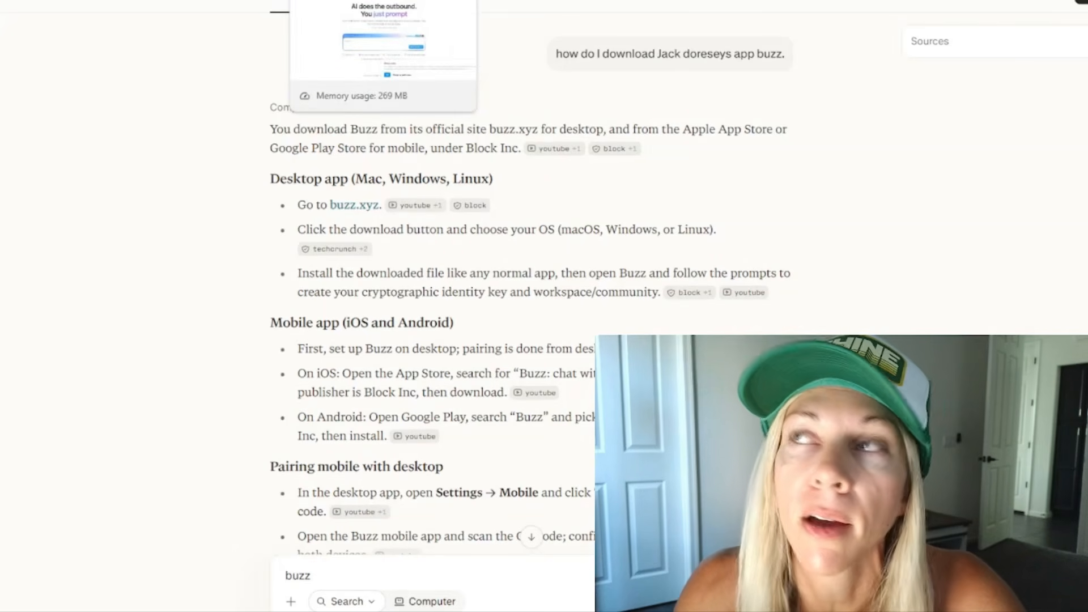
Step: Open the buzz.ai sales agent platform from the "buzz ai" search results
{"action": "left_click", "coordinate": [345, 0]}
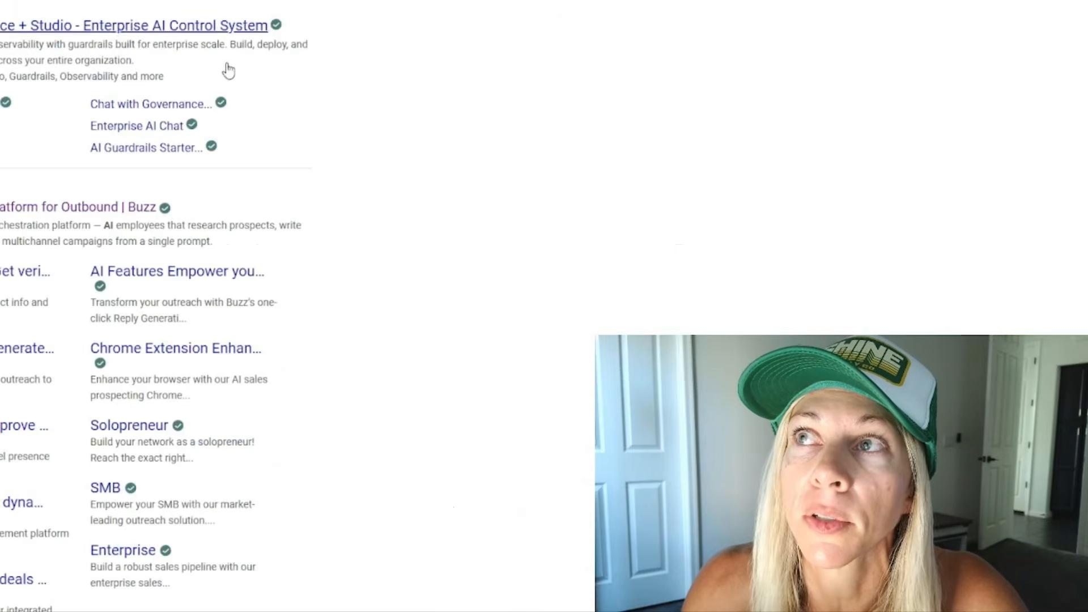
{"action": "scroll", "coordinate": [229, 202], "scroll_direction": "up", "scroll_amount": 10}
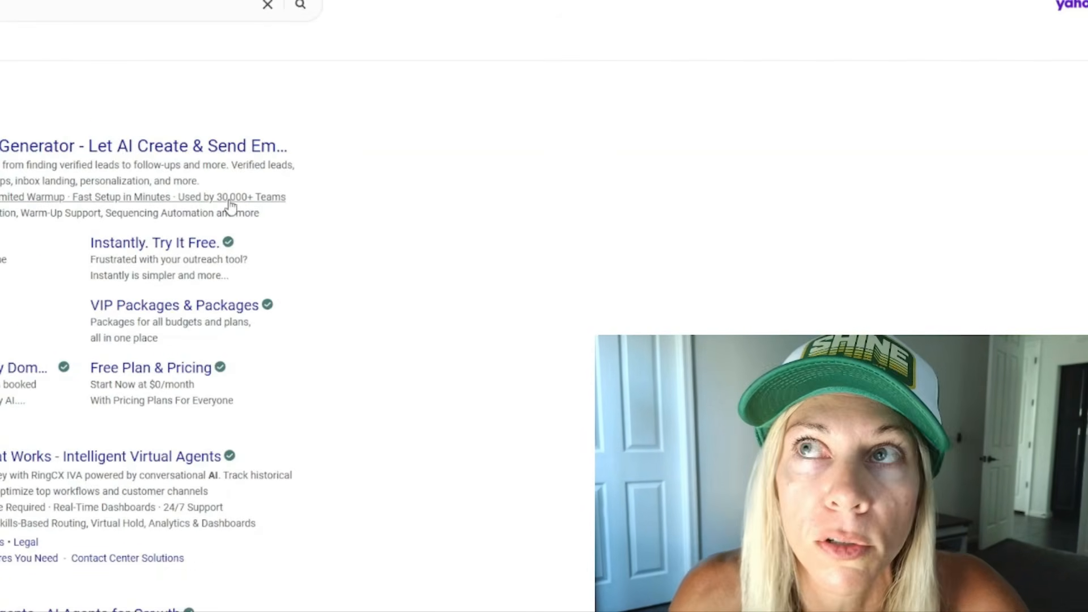
{"action": "left_click", "coordinate": [27, 8]}
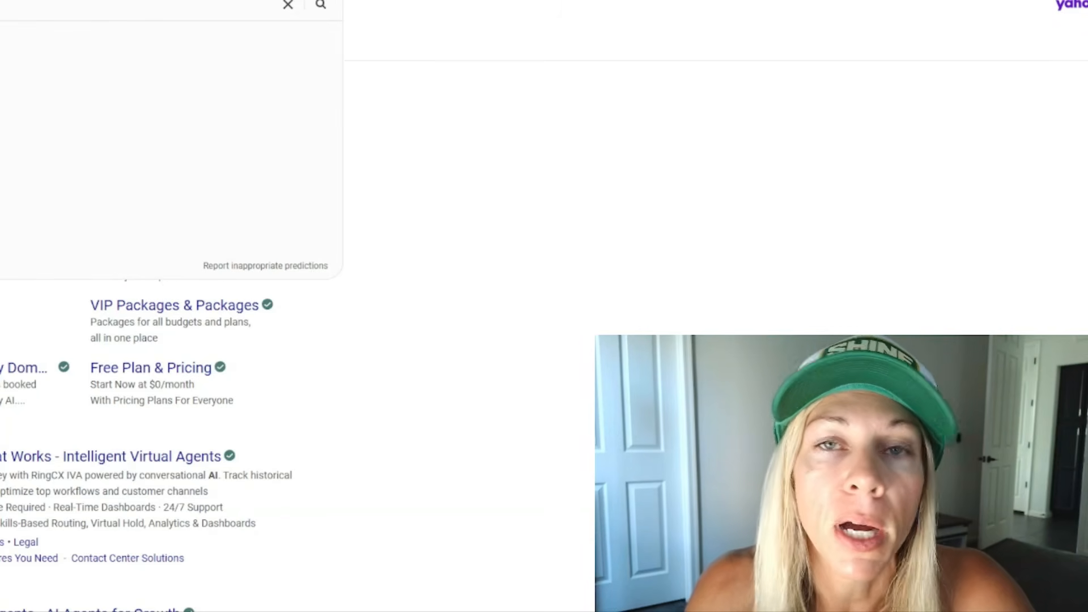
{"action": "left_click", "coordinate": [435, 75]}
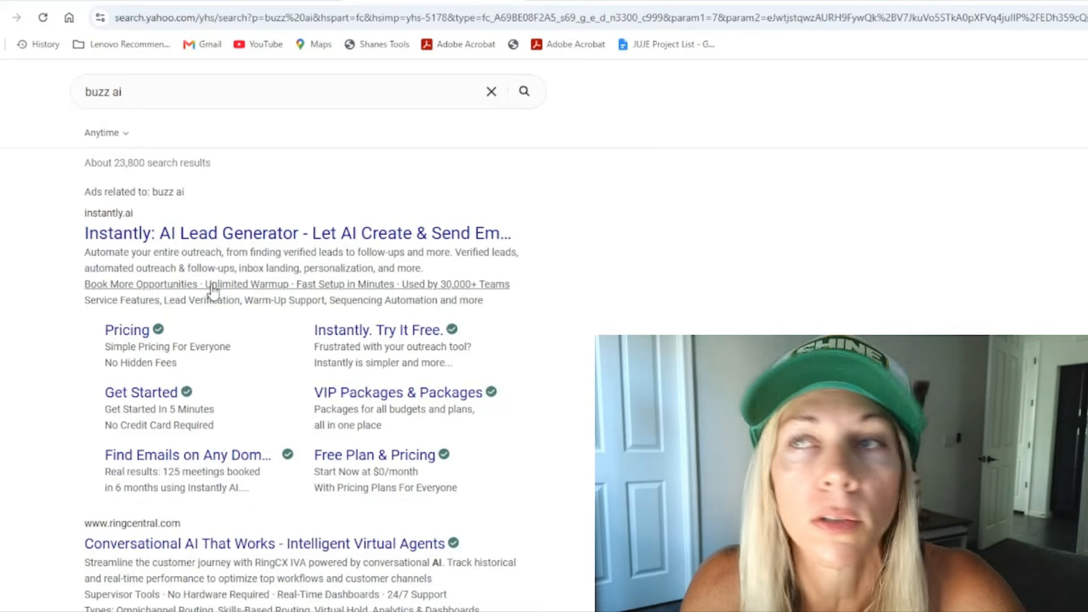
{"action": "left_click", "coordinate": [135, 98]}
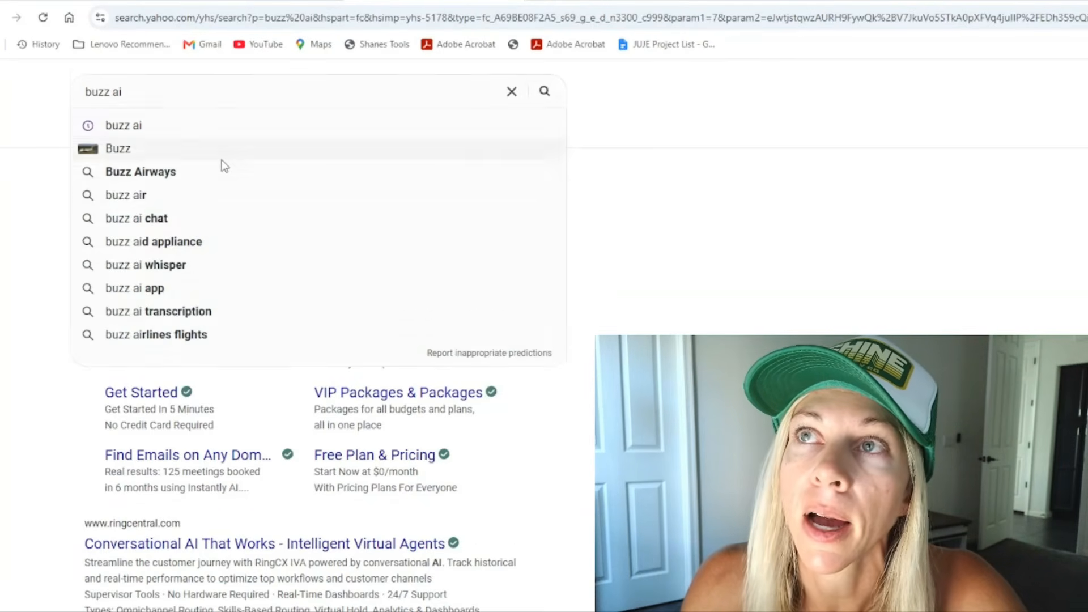
{"action": "scroll", "coordinate": [222, 160], "scroll_direction": "down", "scroll_amount": 5}
{"action": "scroll", "coordinate": [446, 549], "scroll_direction": "down", "scroll_amount": 7}
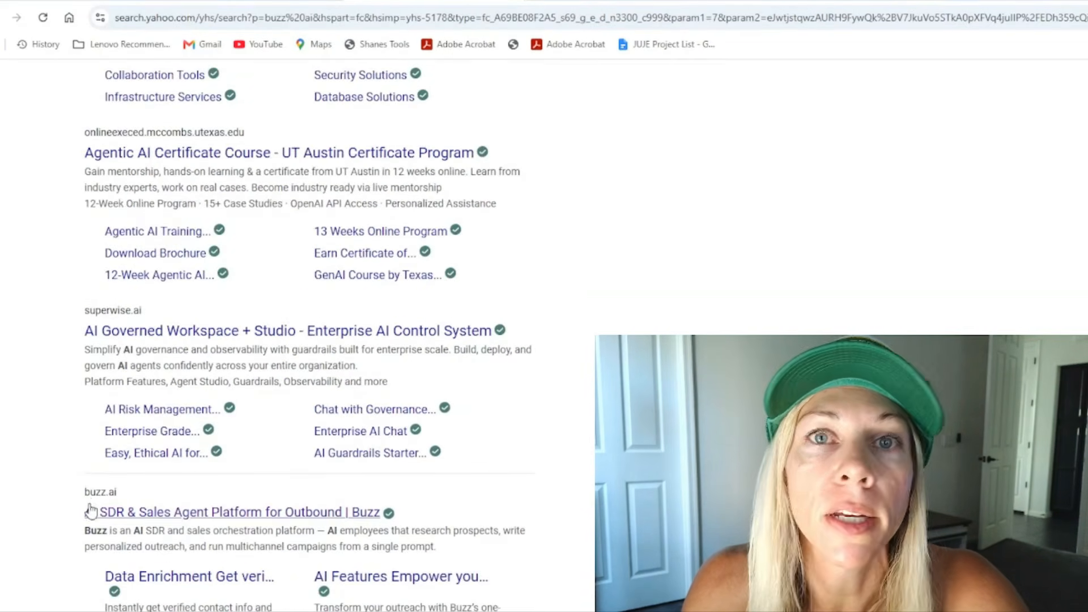
{"action": "left_click", "coordinate": [119, 515]}
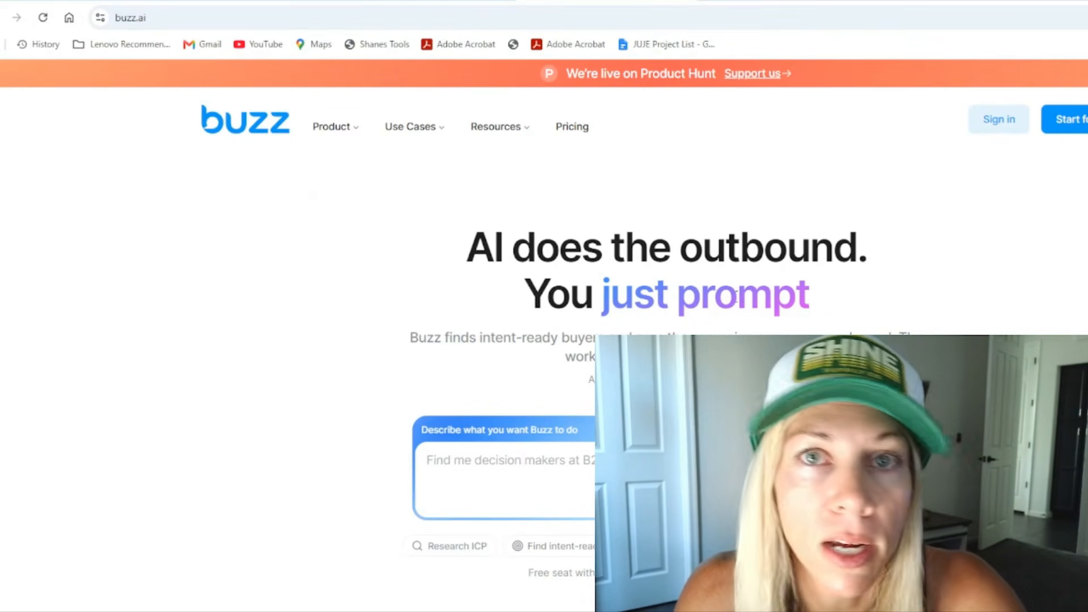
{"action": "mouse_move", "coordinate": [496, 126]}
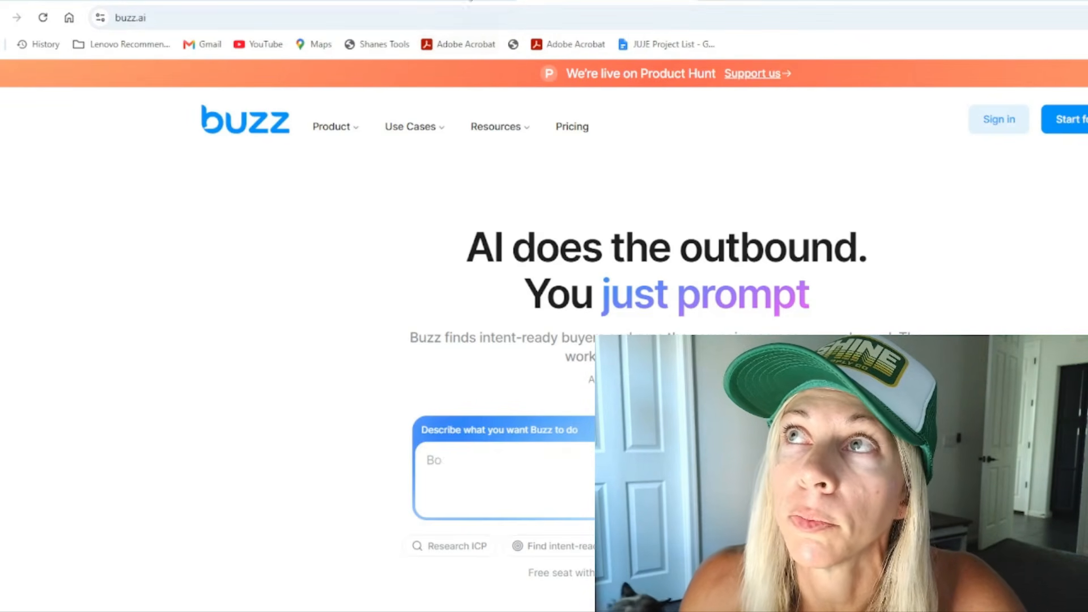
Step: Compare the "buzz ai" search results with the buzz.xyz site already open in another tab
{"action": "left_click", "coordinate": [391, 1]}
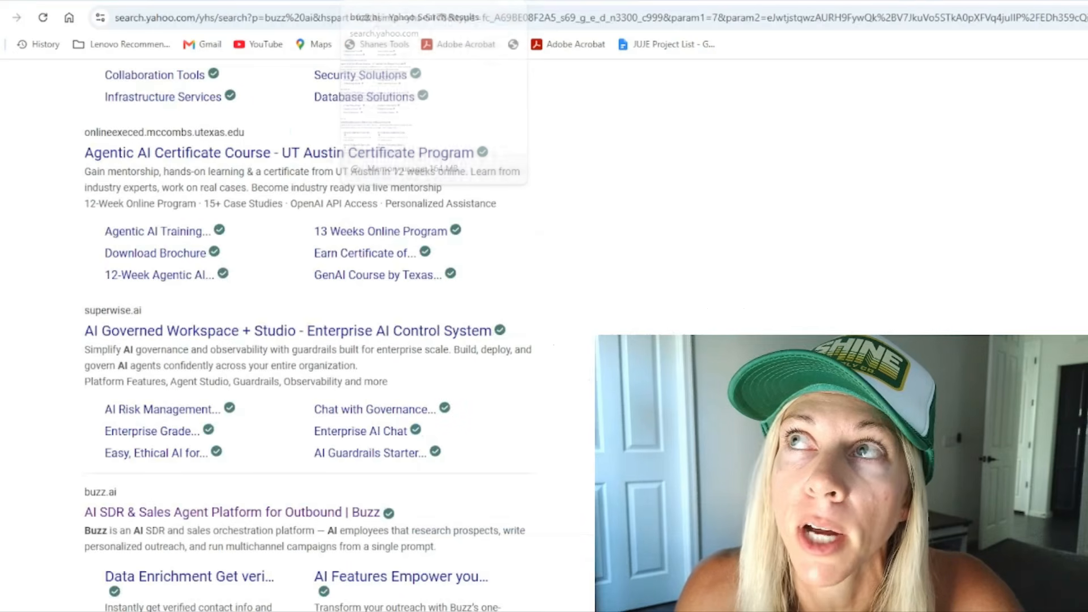
{"action": "scroll", "coordinate": [256, 479], "scroll_direction": "up", "scroll_amount": 15}
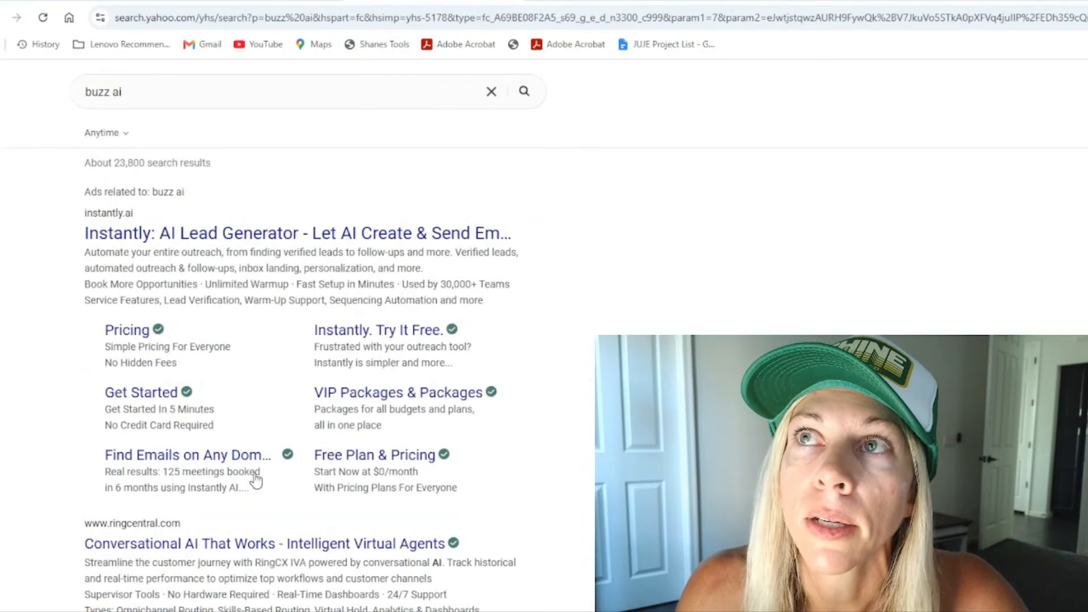
{"action": "left_click", "coordinate": [248, 1]}
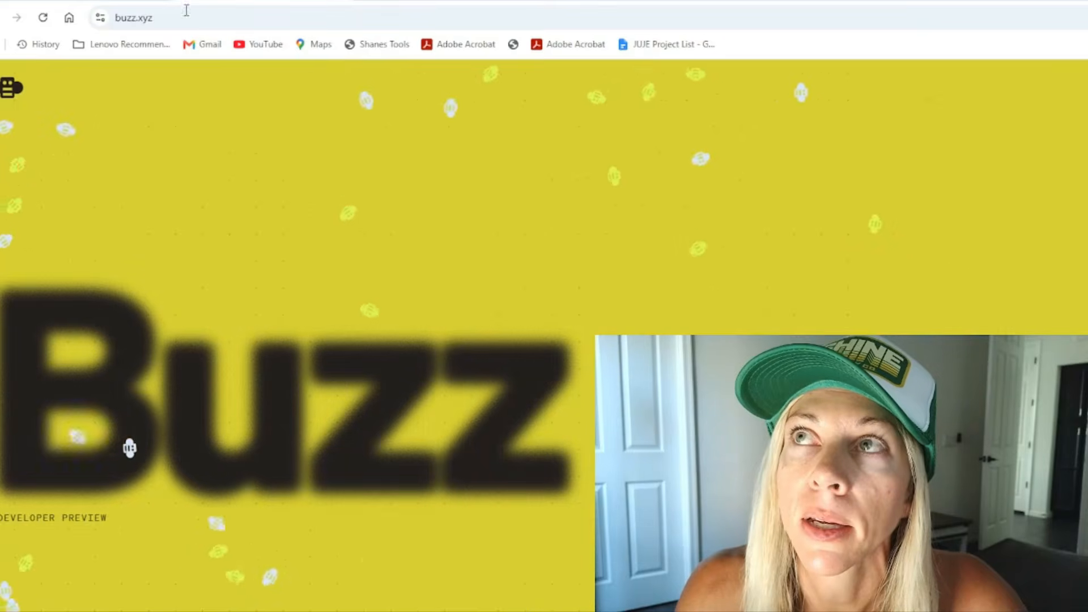
Step: Open the official buzz.xyz site from the link in the answer about downloading Jack Dorsey's Buzz app
{"action": "left_click", "coordinate": [134, 2]}
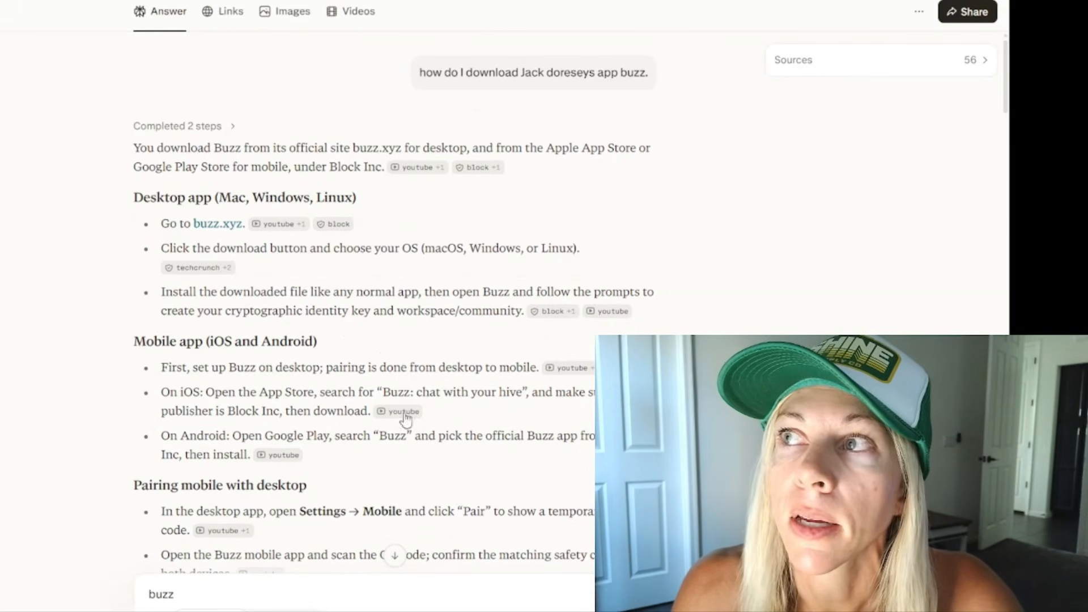
{"action": "scroll", "coordinate": [353, 354], "scroll_direction": "down", "scroll_amount": 3}
{"action": "scroll", "coordinate": [353, 352], "scroll_direction": "up", "scroll_amount": 3}
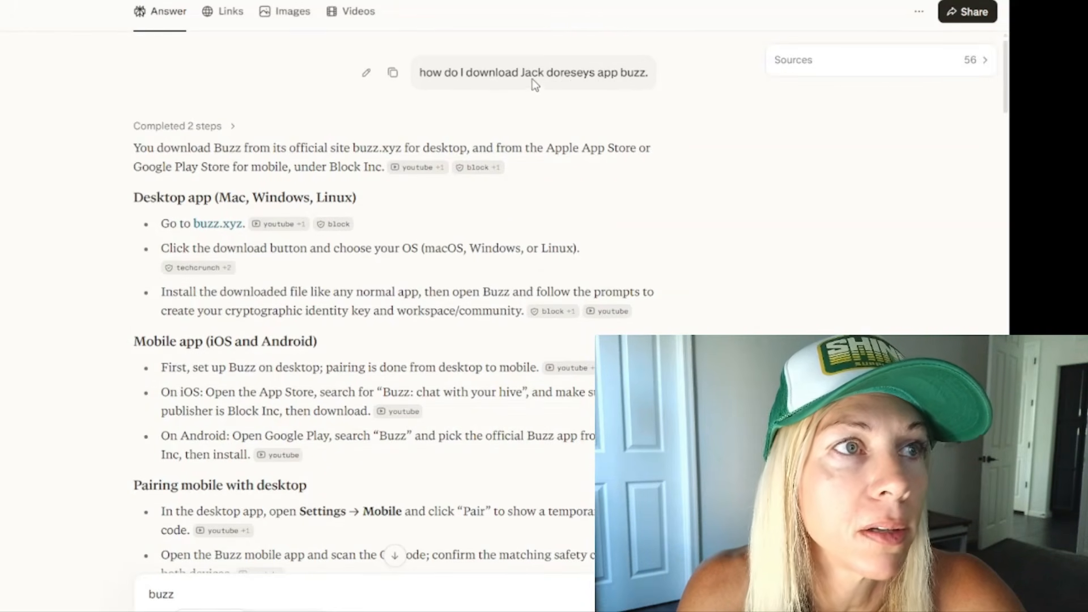
{"action": "left_click", "coordinate": [229, 228]}
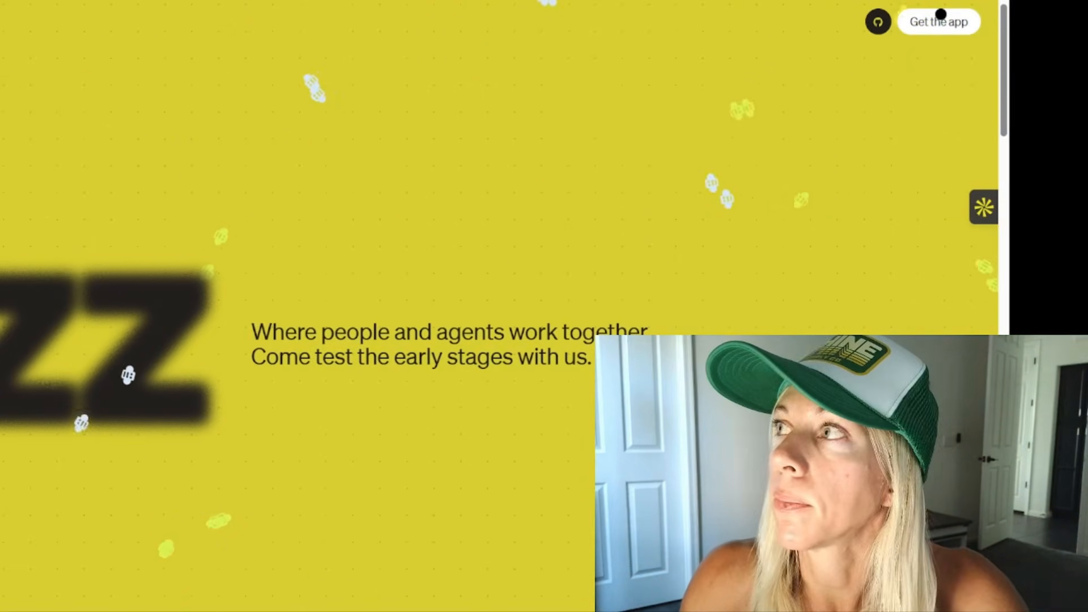
Step: Download the Buzz app from buzz.xyz and close the DuckDuckGo browser window covering the page
{"action": "left_click", "coordinate": [935, 29]}
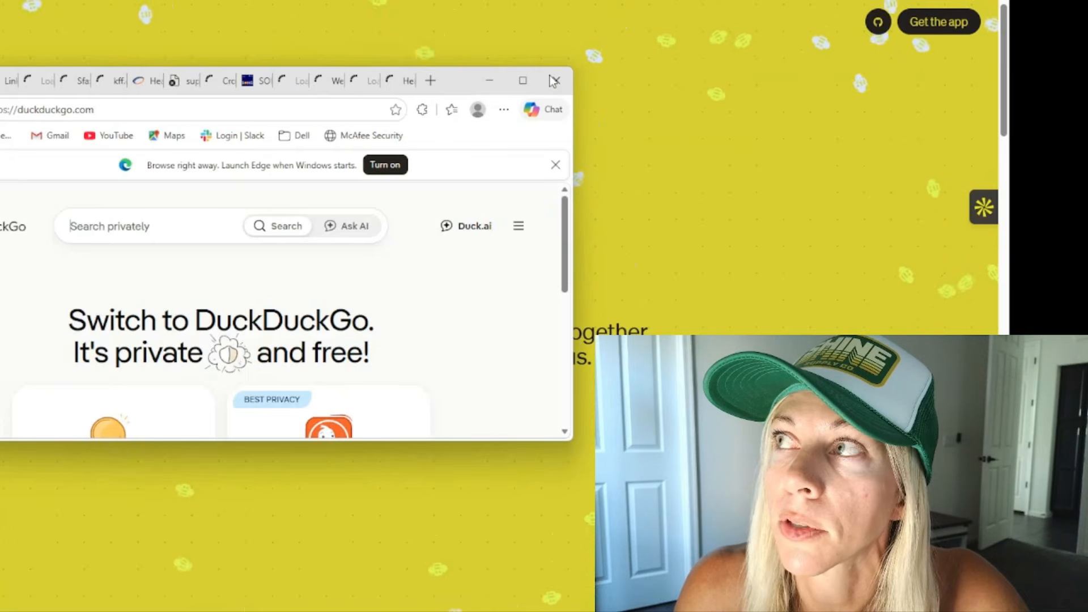
{"action": "left_click", "coordinate": [555, 79]}
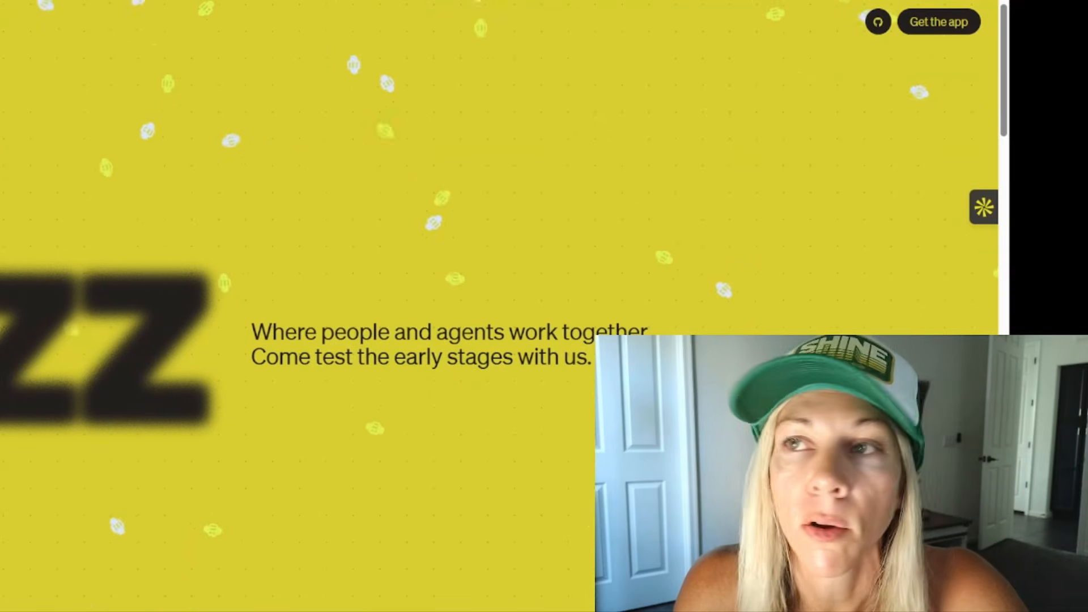
Step: Launch the downloaded Buzz installer, show the SmartScreen warning's details, and dismiss it without running the app
{"action": "mouse_move", "coordinate": [525, 611]}
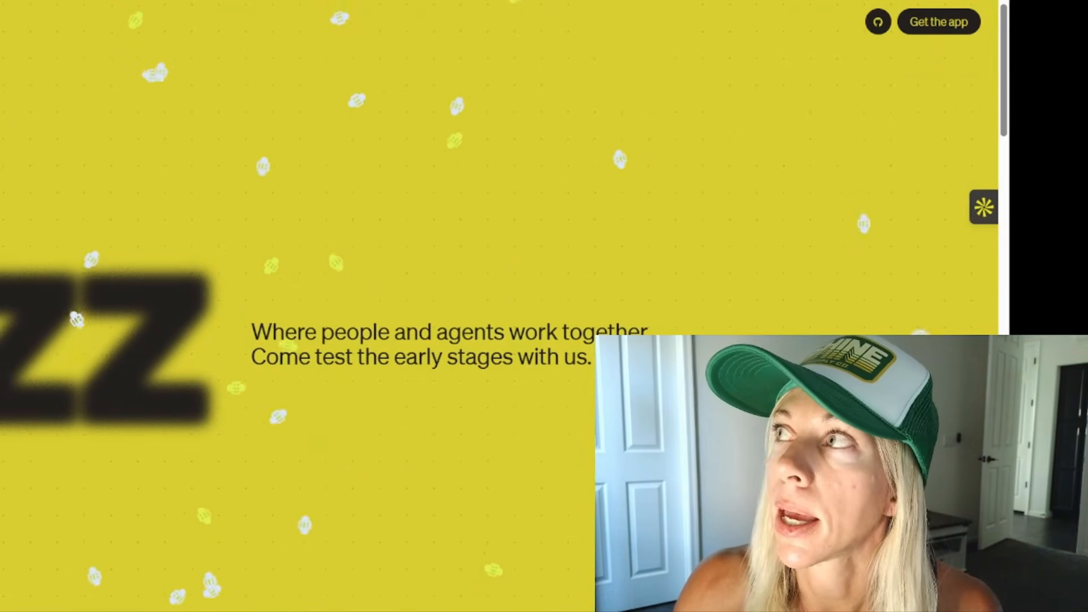
{"action": "left_click", "coordinate": [896, 1]}
{"action": "left_click", "coordinate": [828, 23]}
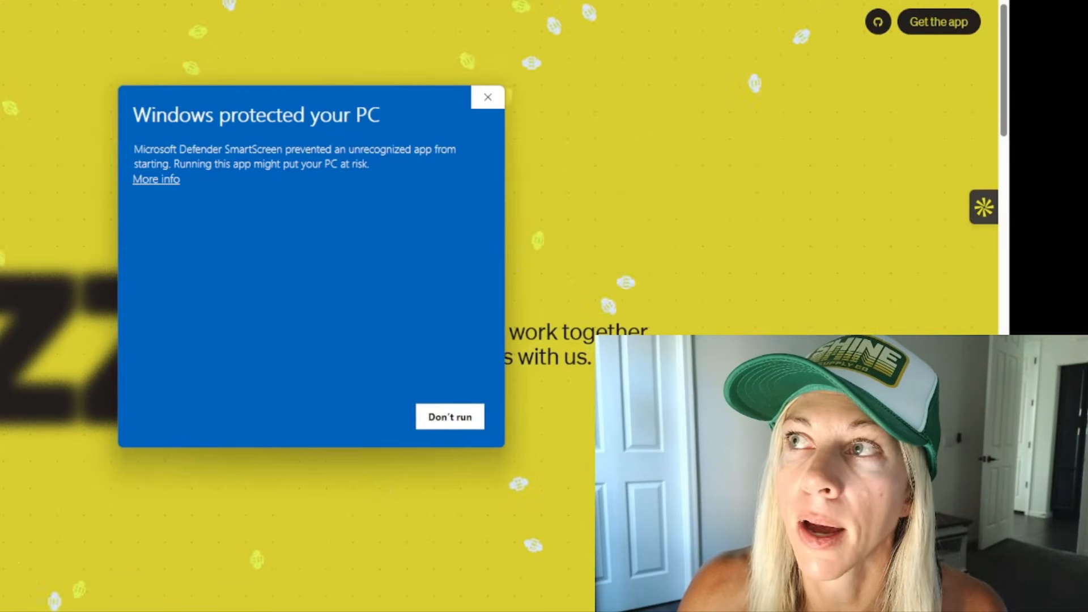
{"action": "left_click", "coordinate": [154, 181]}
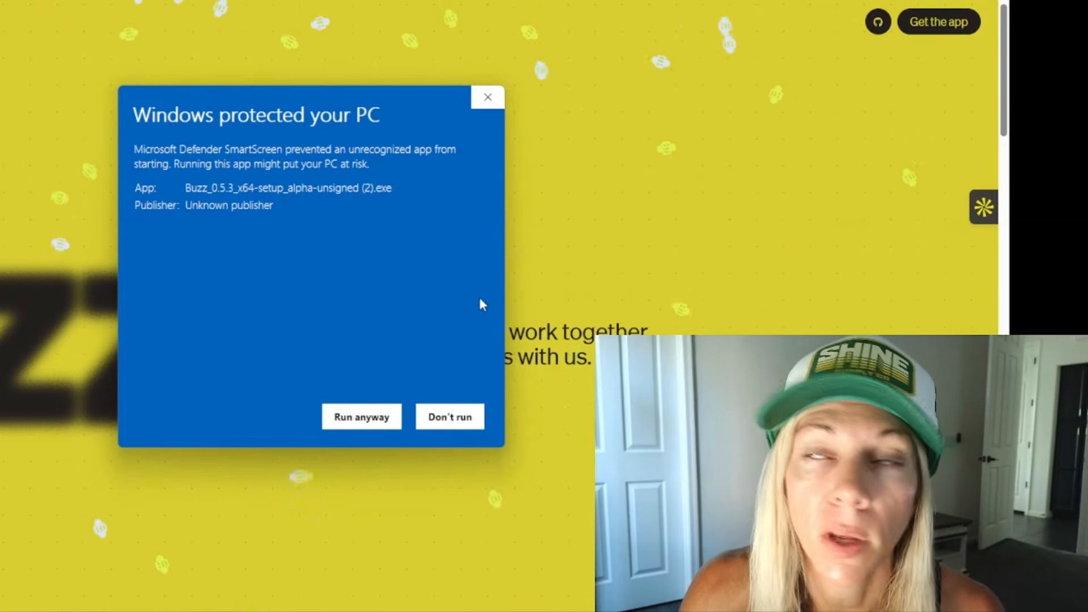
{"action": "left_click", "coordinate": [486, 99]}
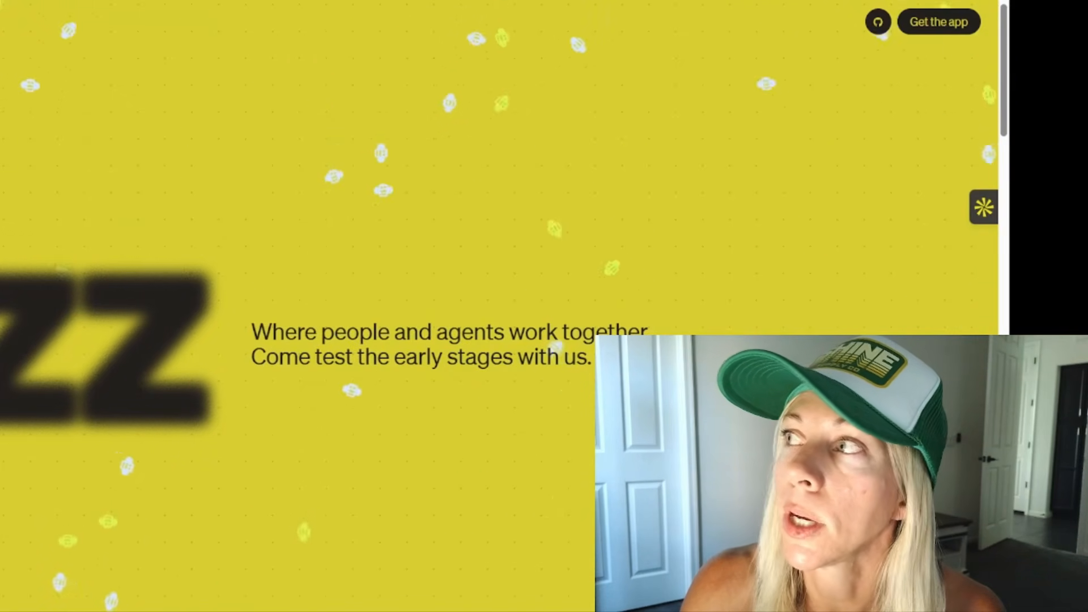
Step: Request the Buzz app download again from the buzz.xyz home page
{"action": "scroll", "coordinate": [388, 464], "scroll_direction": "down", "scroll_amount": 5}
{"action": "scroll", "coordinate": [388, 463], "scroll_direction": "up", "scroll_amount": 5}
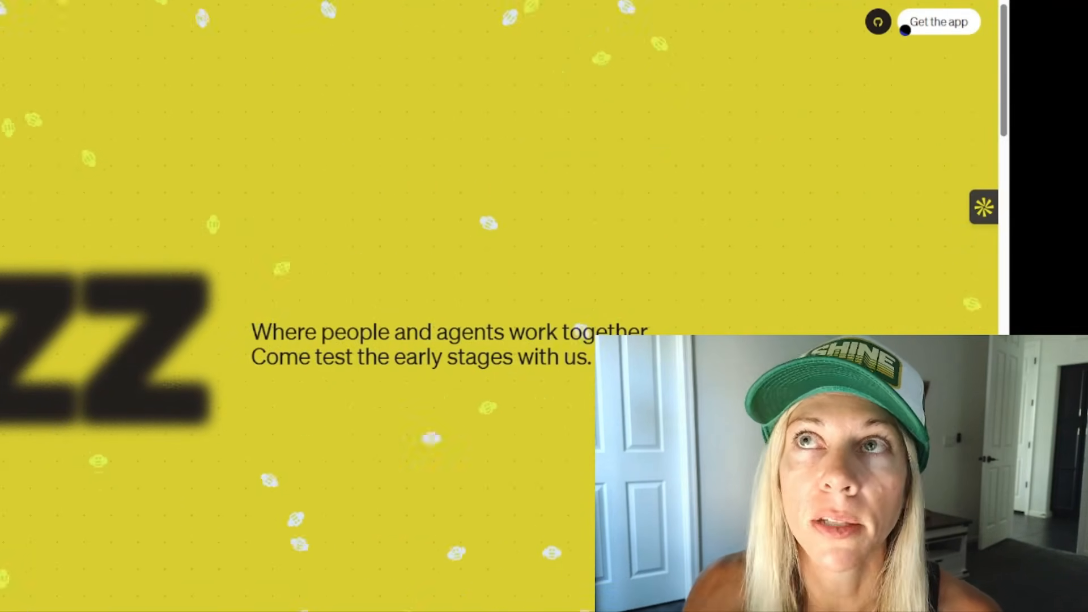
{"action": "left_click", "coordinate": [905, 29]}
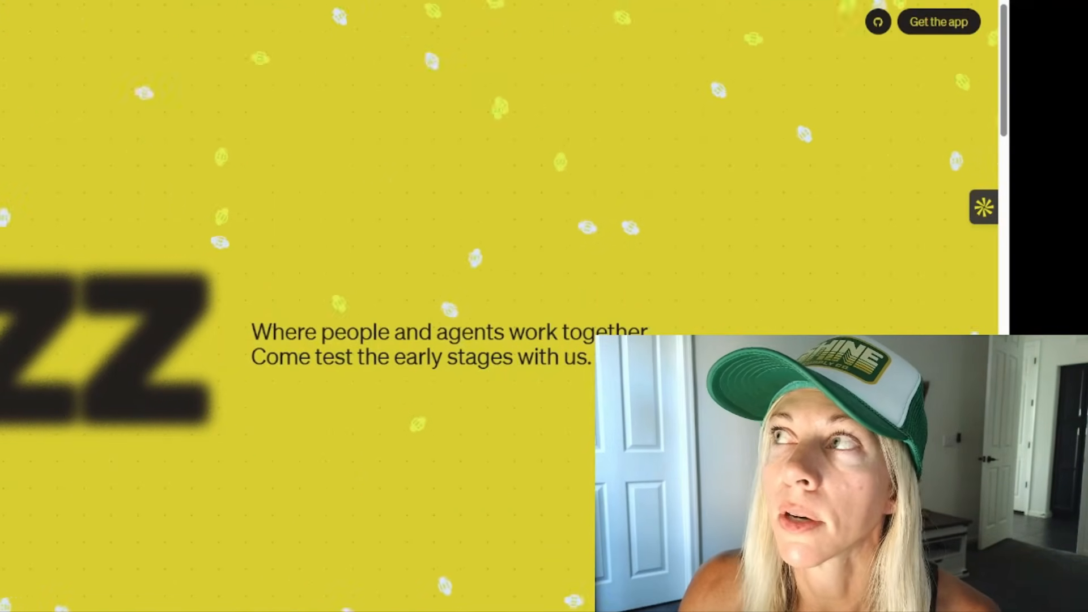
Step: Open the OpenRouter site in a new browser tab
{"action": "key", "text": "ctrl+t"}
{"action": "type", "text": "open"}
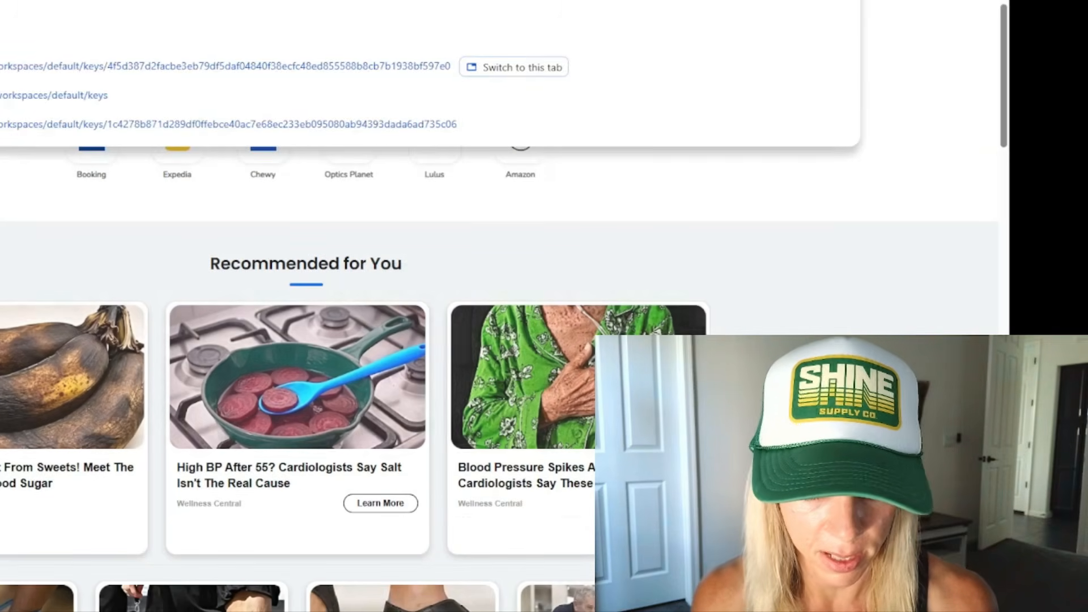
{"action": "key", "text": "Return"}
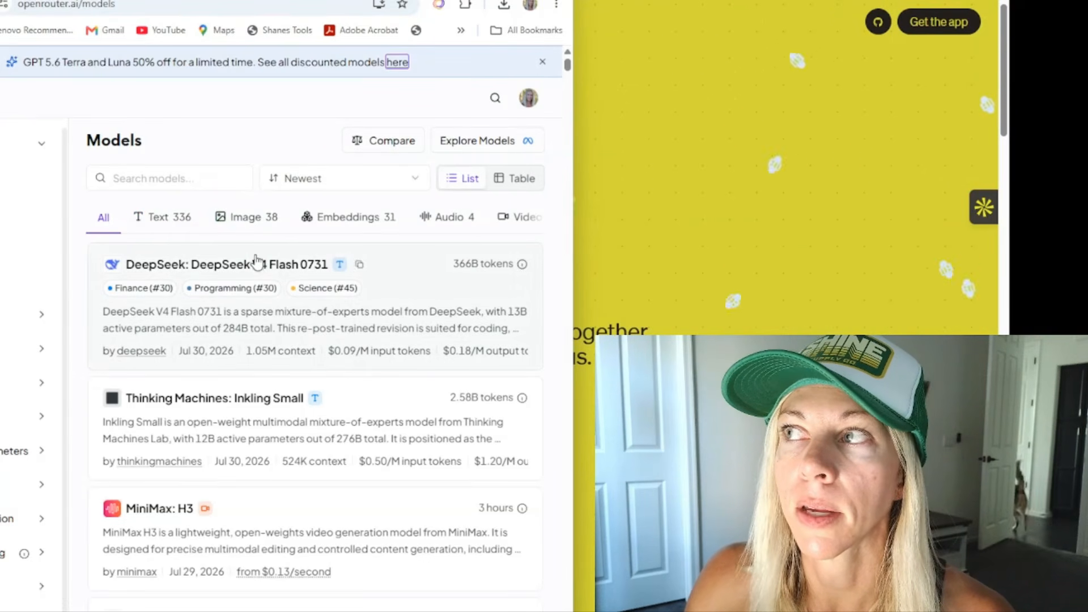
Step: Examine the OpenRouter model list sorted by newest, comparing free and paid models and their token prices
{"action": "scroll", "coordinate": [255, 272], "scroll_direction": "down", "scroll_amount": 4}
{"action": "scroll", "coordinate": [206, 328], "scroll_direction": "down", "scroll_amount": 15}
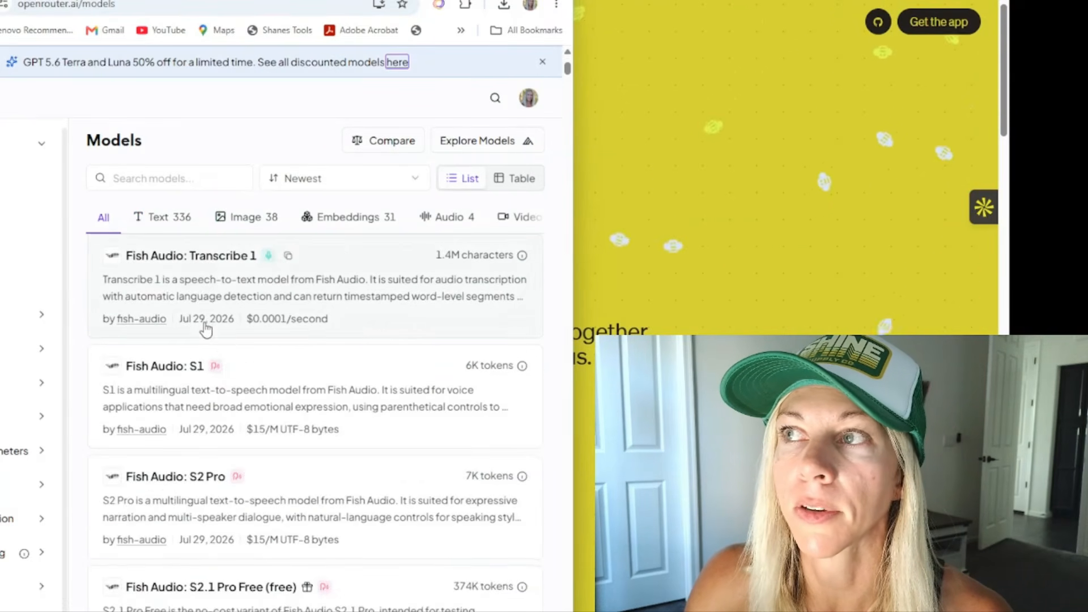
{"action": "scroll", "coordinate": [206, 329], "scroll_direction": "down", "scroll_amount": 5}
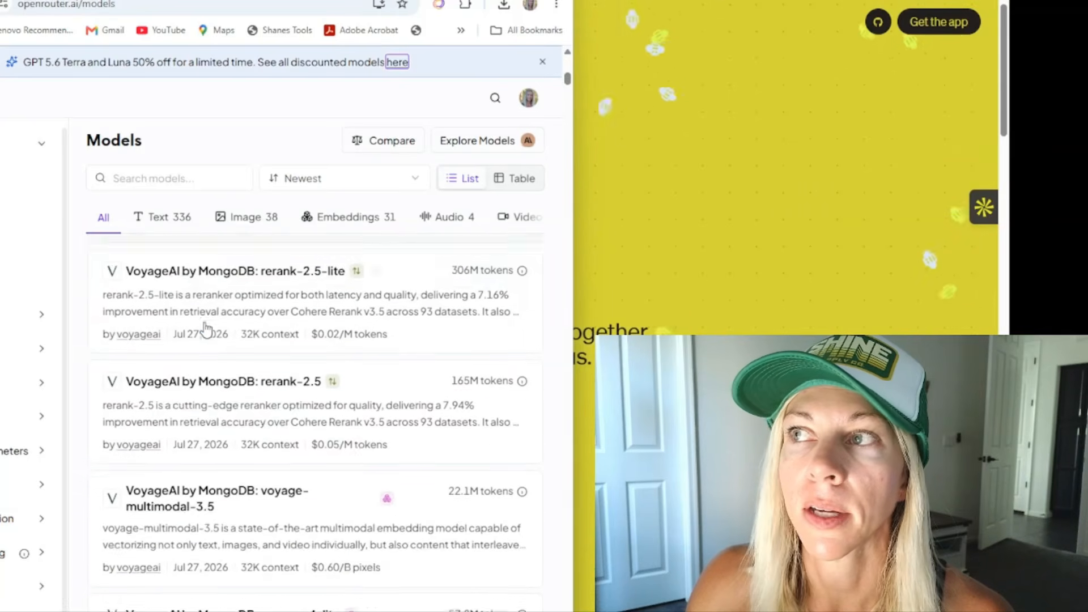
{"action": "scroll", "coordinate": [205, 328], "scroll_direction": "down", "scroll_amount": 7}
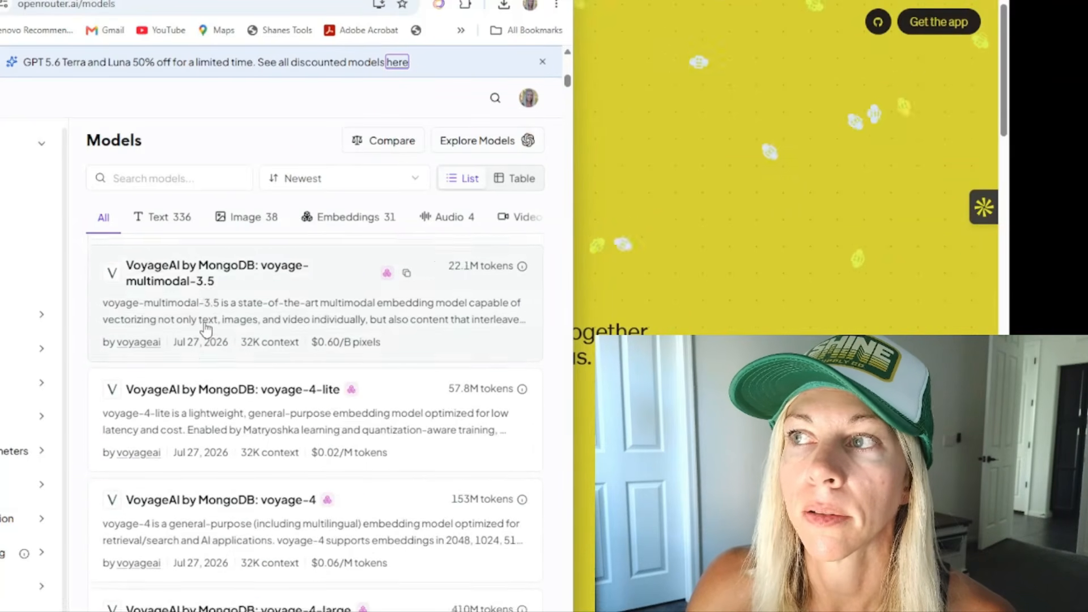
{"action": "scroll", "coordinate": [205, 329], "scroll_direction": "down", "scroll_amount": 4}
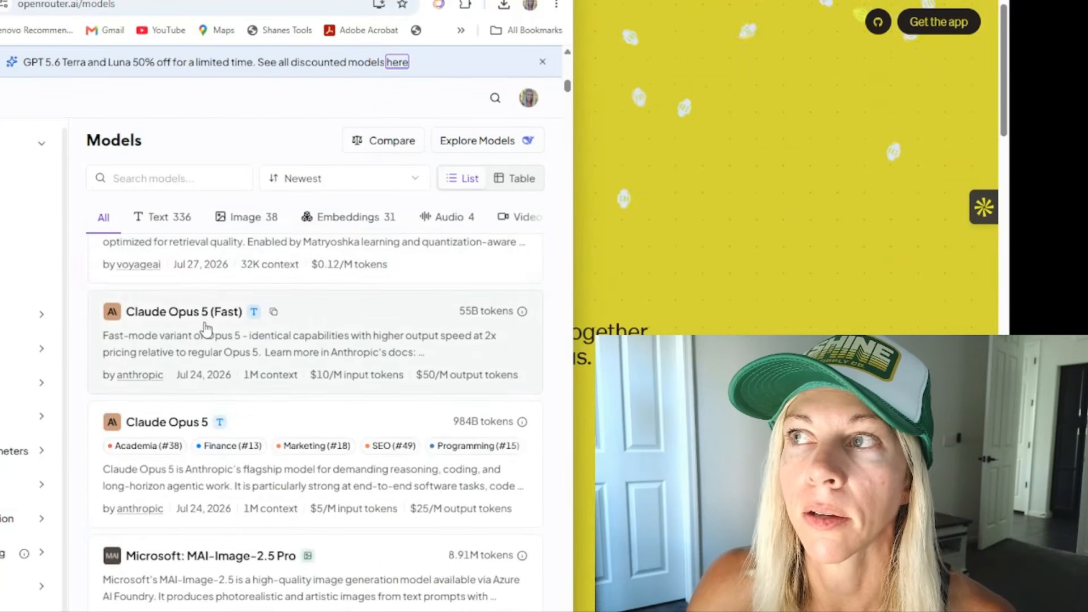
{"action": "scroll", "coordinate": [205, 328], "scroll_direction": "down", "scroll_amount": 4}
{"action": "scroll", "coordinate": [153, 350], "scroll_direction": "down", "scroll_amount": 4}
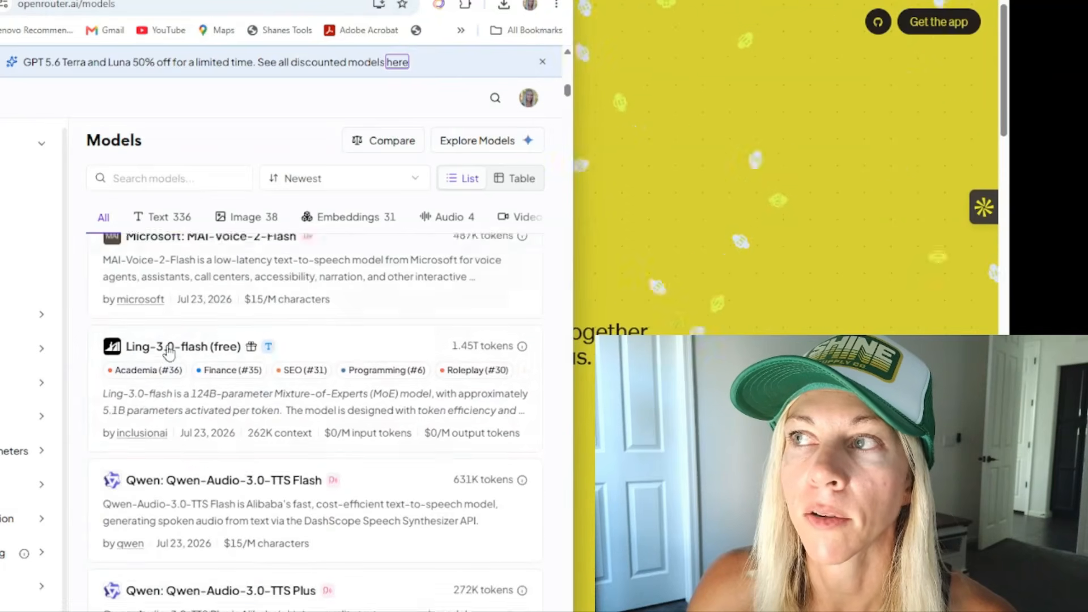
{"action": "scroll", "coordinate": [169, 431], "scroll_direction": "down", "scroll_amount": 5}
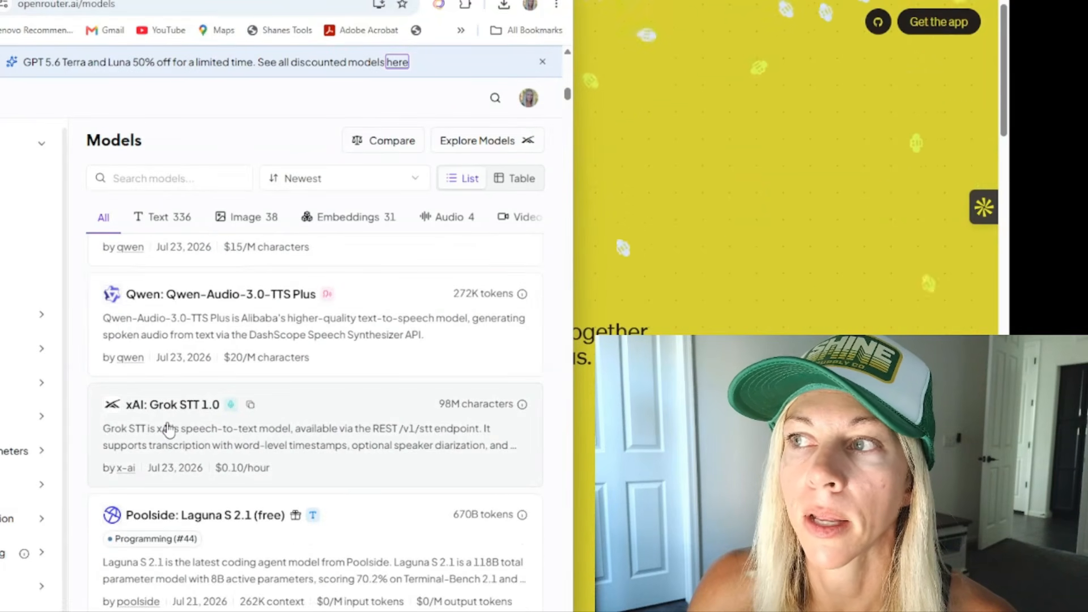
{"action": "scroll", "coordinate": [141, 436], "scroll_direction": "down", "scroll_amount": 3}
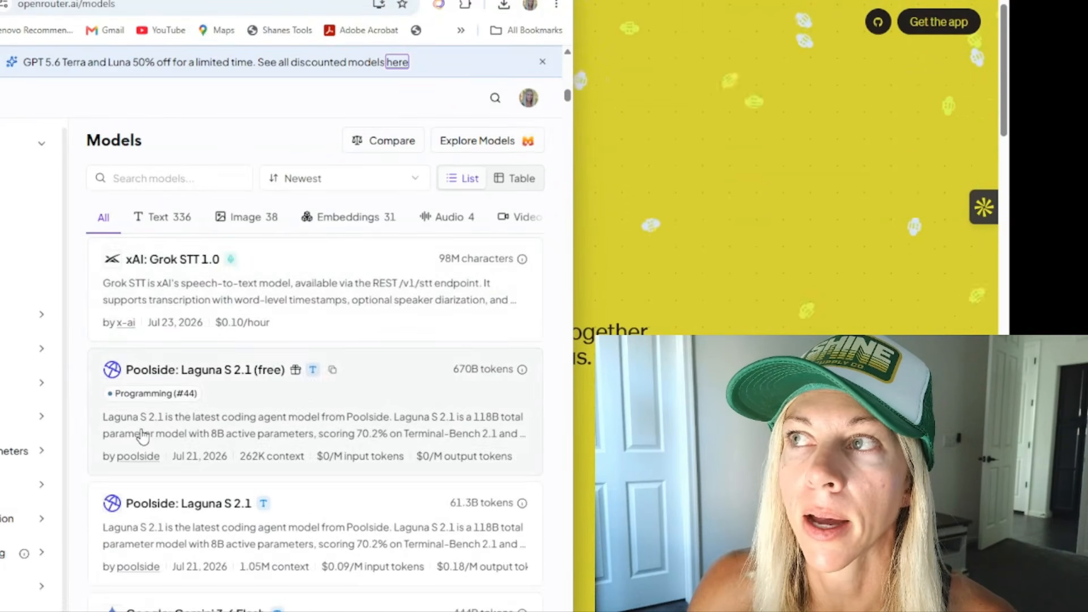
{"action": "scroll", "coordinate": [143, 438], "scroll_direction": "down", "scroll_amount": 4}
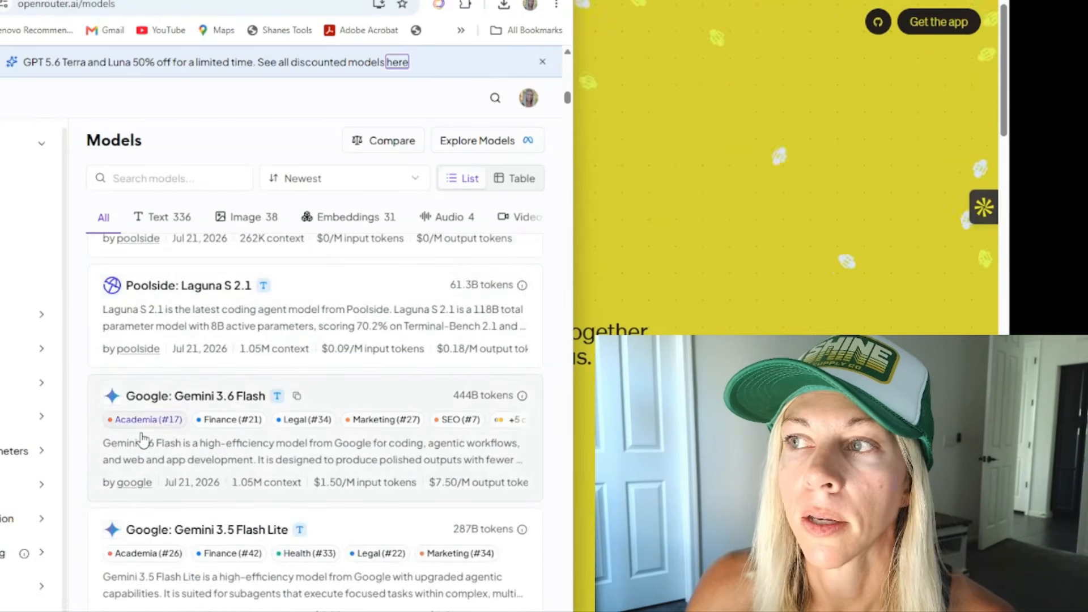
{"action": "scroll", "coordinate": [142, 439], "scroll_direction": "down", "scroll_amount": 5}
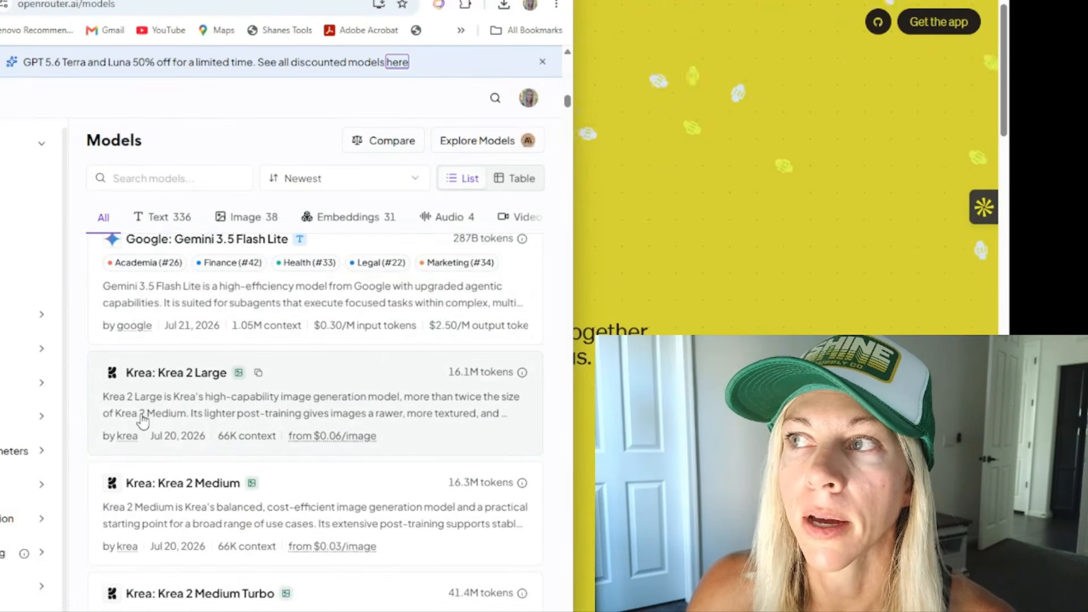
{"action": "scroll", "coordinate": [143, 420], "scroll_direction": "down", "scroll_amount": 5}
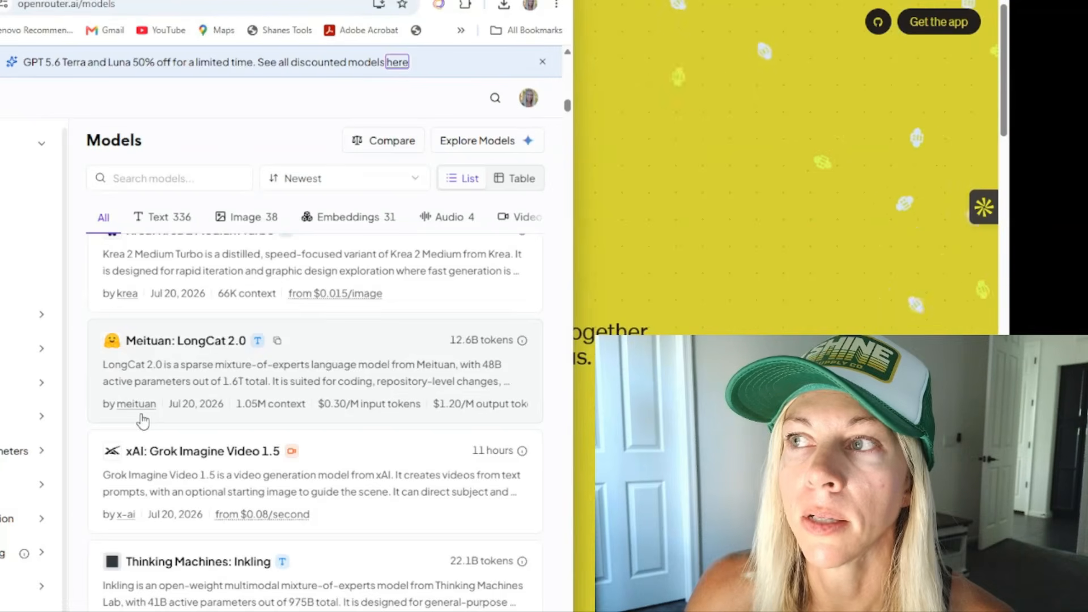
{"action": "scroll", "coordinate": [143, 427], "scroll_direction": "down", "scroll_amount": 5}
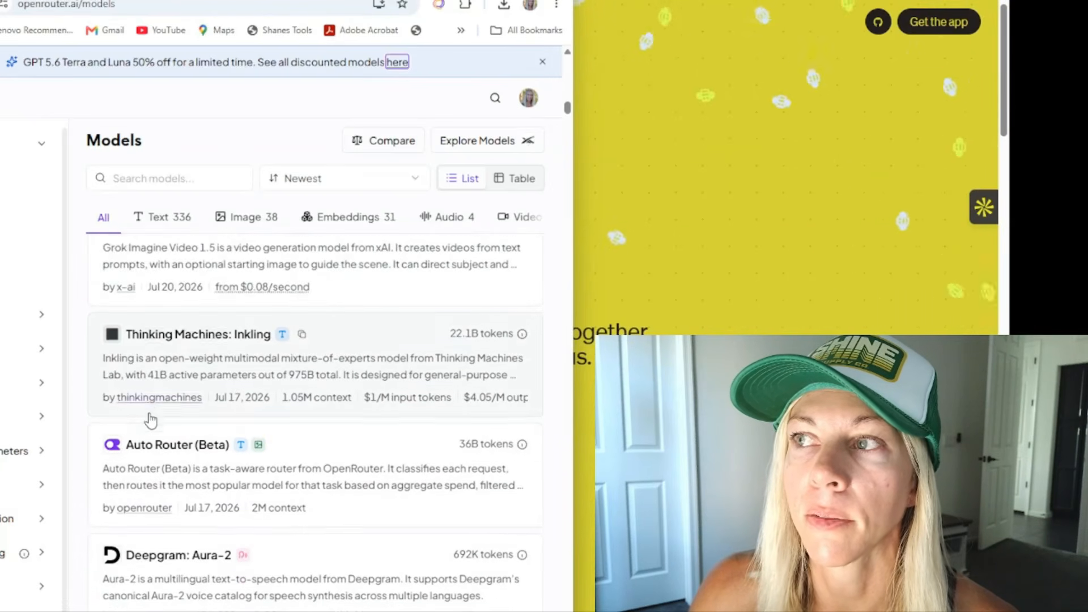
Step: Examine the newest-first models from Thinking Machines Inkling down to MoonshotAI Kimi K2.7 Code, comparing descriptions, category rankings, and token prices
{"action": "scroll", "coordinate": [148, 416], "scroll_direction": "down", "scroll_amount": 2}
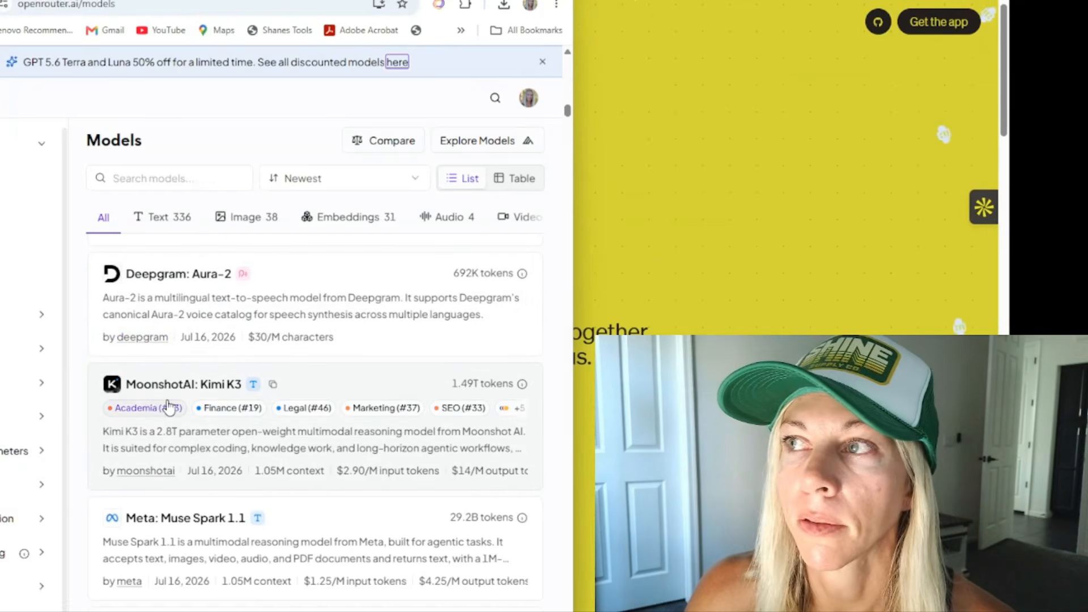
{"action": "scroll", "coordinate": [147, 419], "scroll_direction": "down", "scroll_amount": 5}
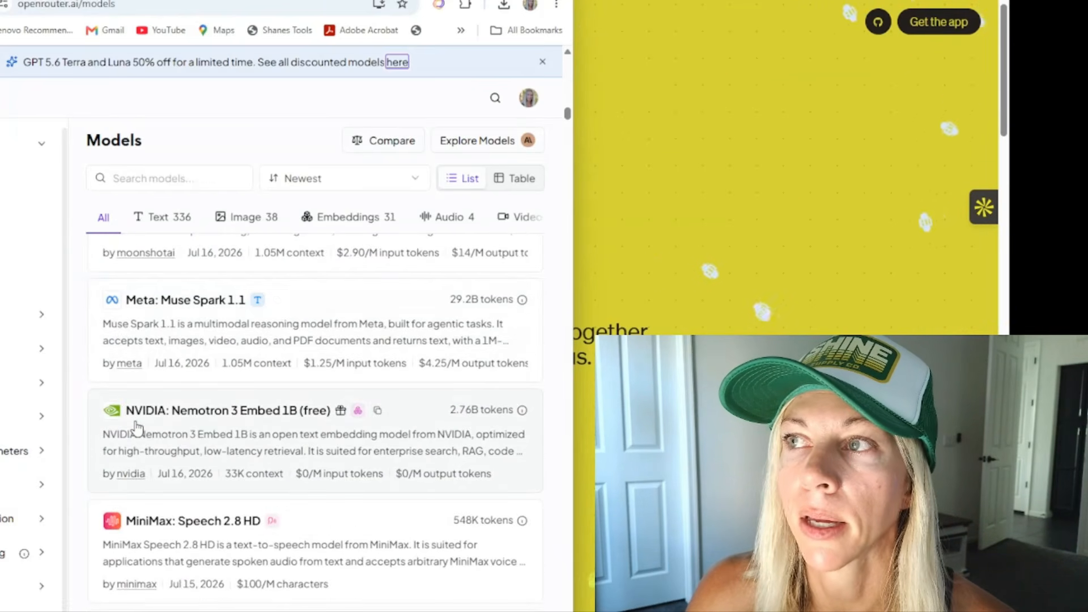
{"action": "scroll", "coordinate": [141, 419], "scroll_direction": "down", "scroll_amount": 2}
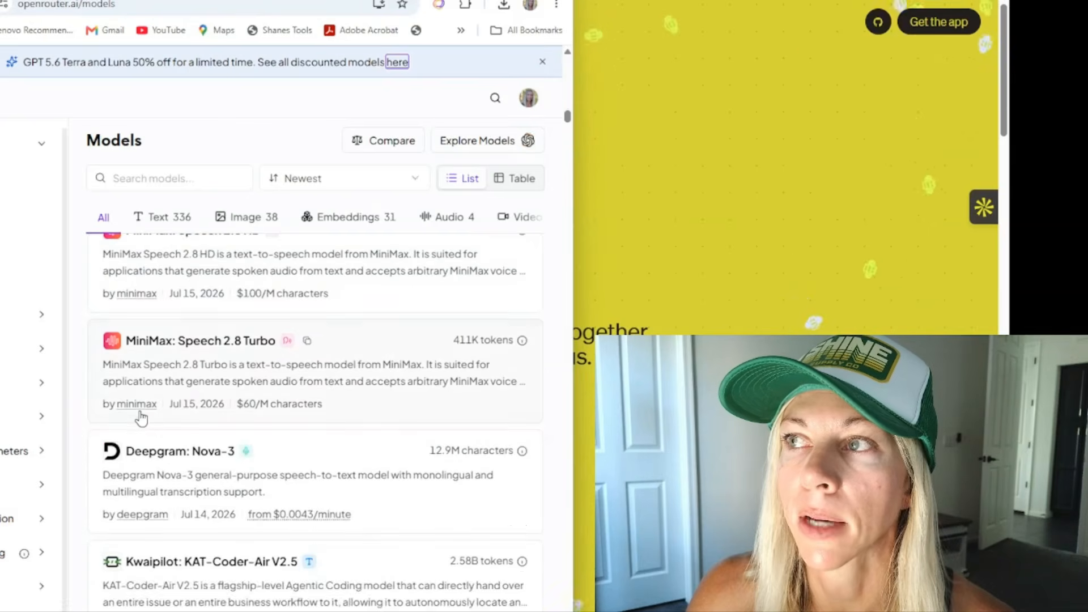
{"action": "scroll", "coordinate": [141, 420], "scroll_direction": "down", "scroll_amount": 1}
{"action": "scroll", "coordinate": [156, 410], "scroll_direction": "down", "scroll_amount": 2}
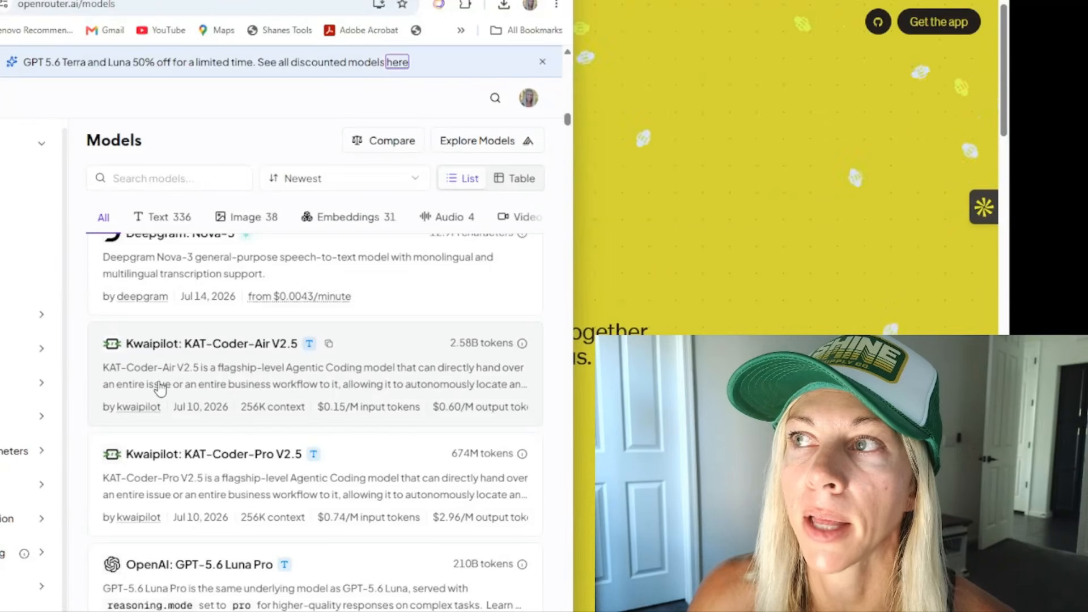
{"action": "scroll", "coordinate": [161, 388], "scroll_direction": "down", "scroll_amount": 4}
{"action": "scroll", "coordinate": [160, 388], "scroll_direction": "down", "scroll_amount": 10}
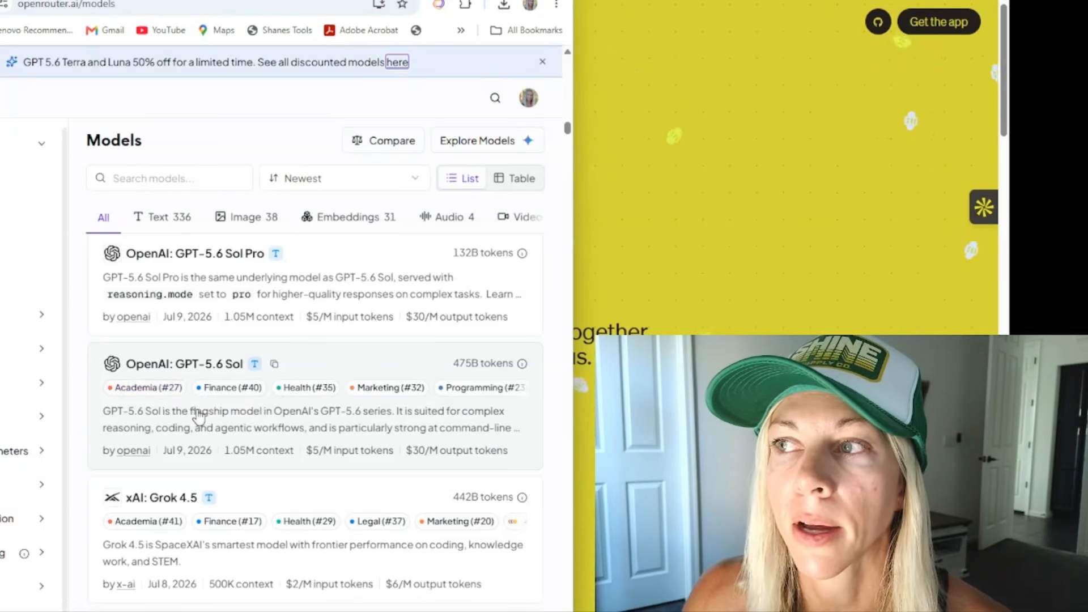
{"action": "scroll", "coordinate": [197, 412], "scroll_direction": "down", "scroll_amount": 2}
{"action": "scroll", "coordinate": [178, 343], "scroll_direction": "up", "scroll_amount": 1}
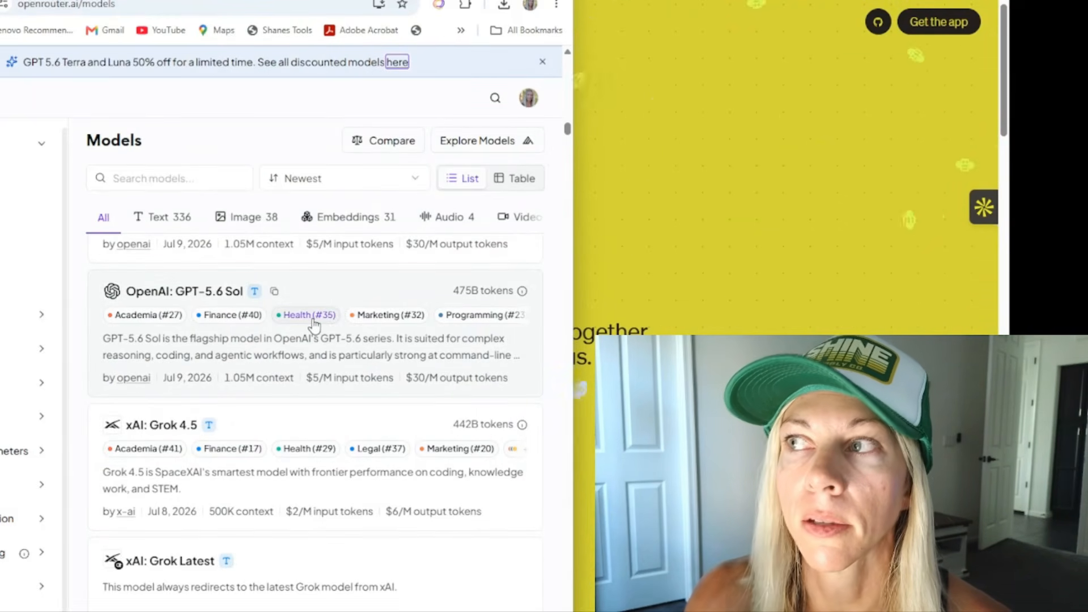
{"action": "mouse_move", "coordinate": [315, 326]}
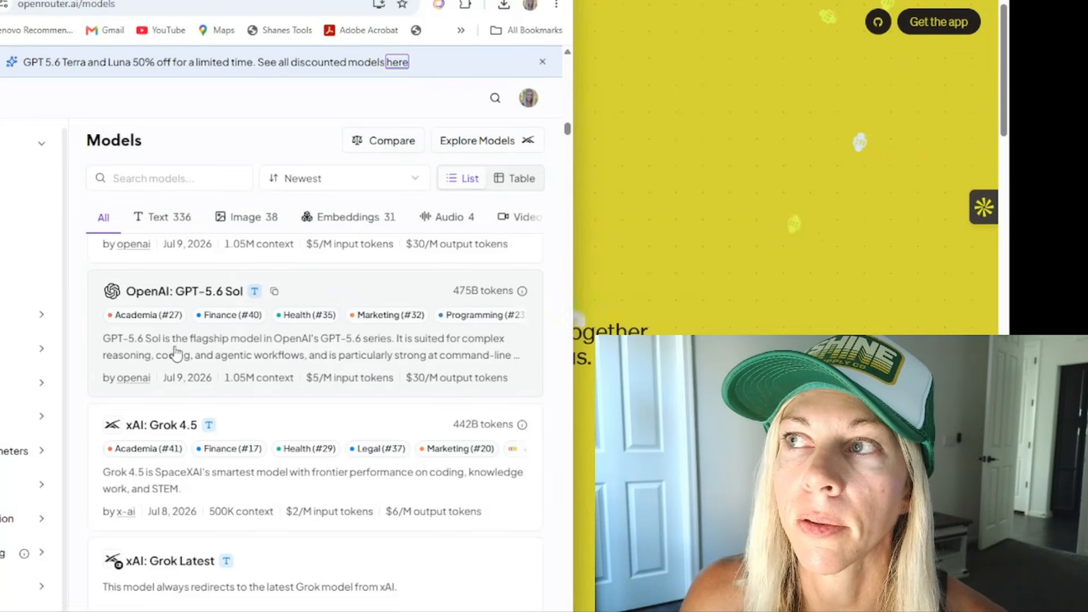
{"action": "scroll", "coordinate": [153, 380], "scroll_direction": "down", "scroll_amount": 1}
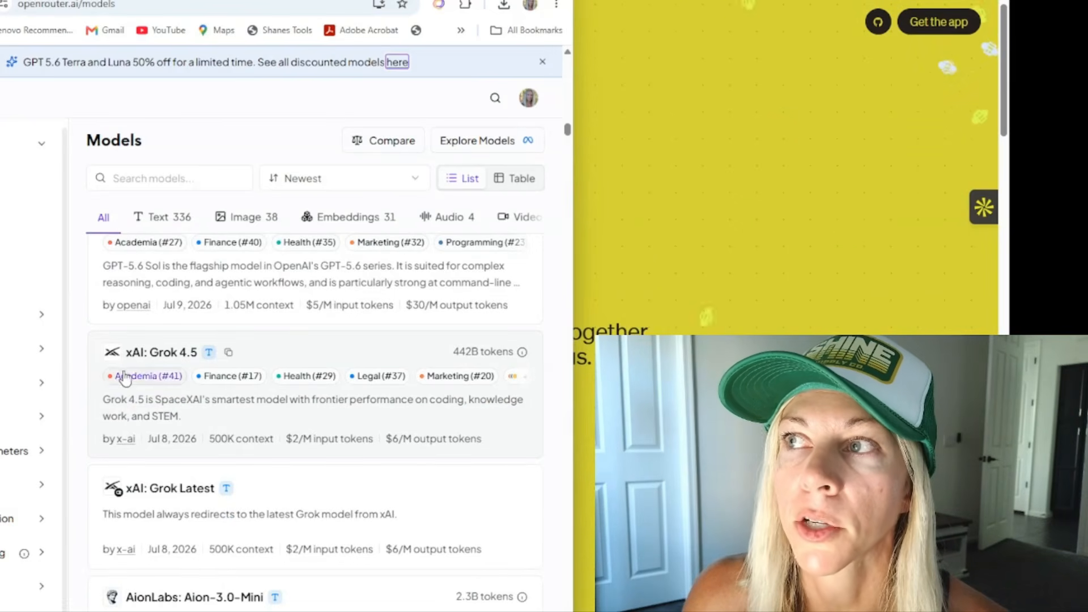
{"action": "scroll", "coordinate": [140, 445], "scroll_direction": "down", "scroll_amount": 3}
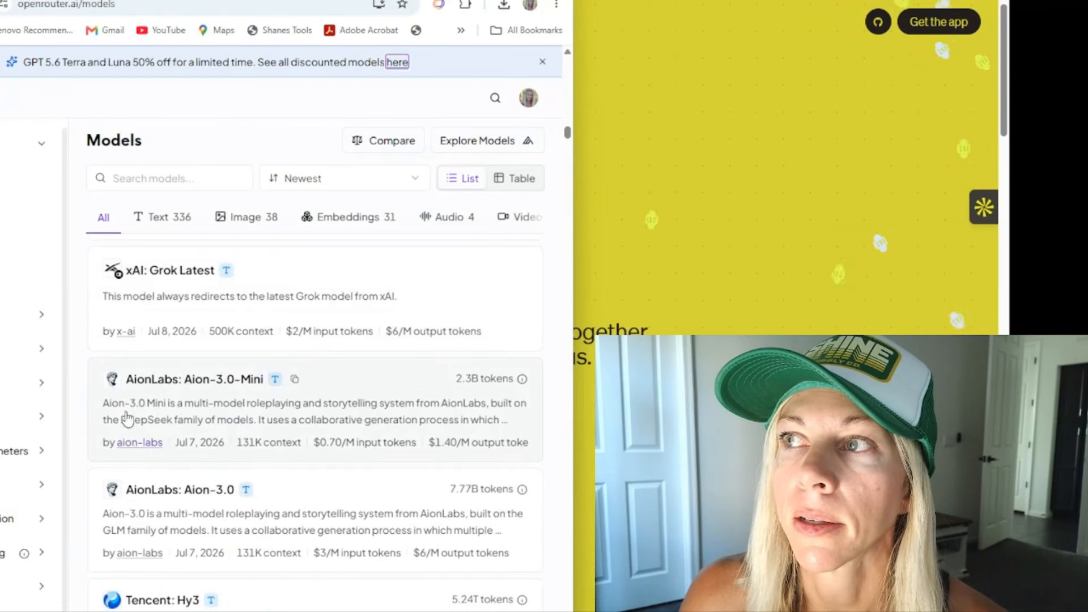
{"action": "scroll", "coordinate": [159, 401], "scroll_direction": "down", "scroll_amount": 4}
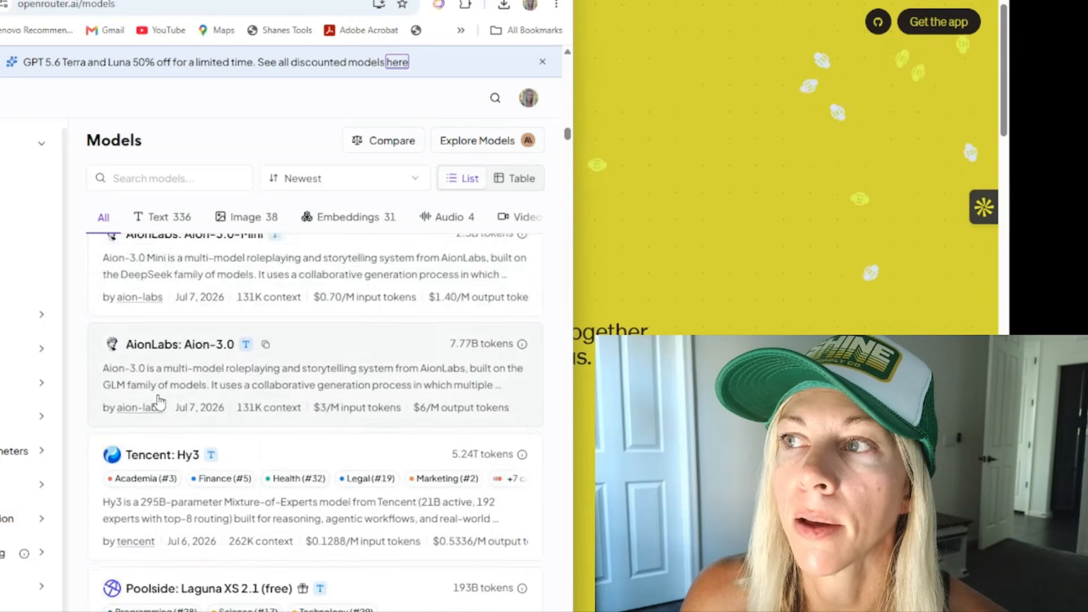
{"action": "scroll", "coordinate": [153, 373], "scroll_direction": "down", "scroll_amount": 2}
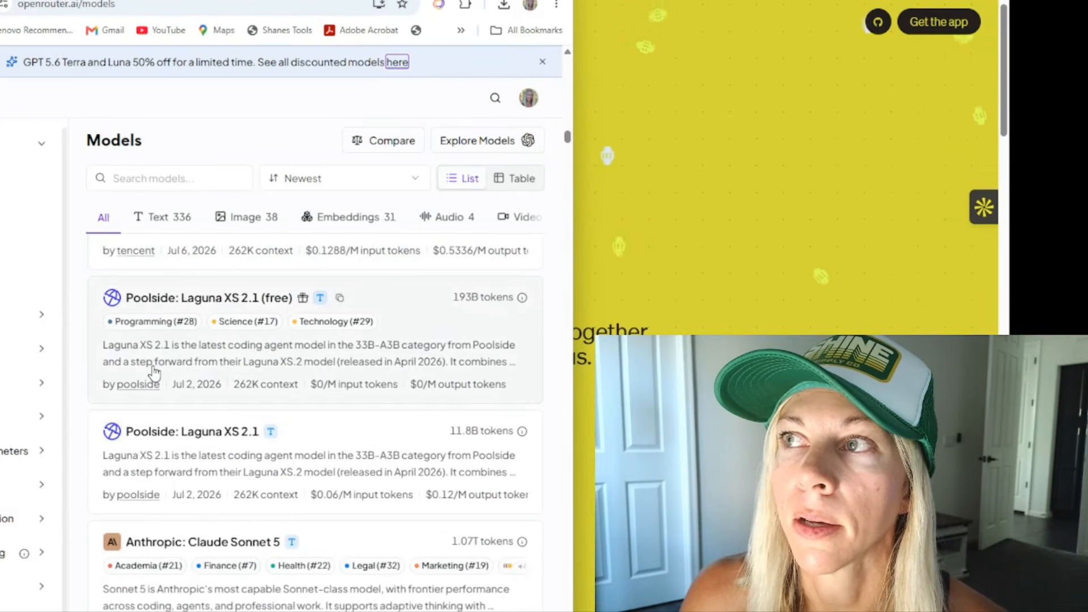
{"action": "scroll", "coordinate": [153, 373], "scroll_direction": "down", "scroll_amount": 3}
{"action": "scroll", "coordinate": [153, 373], "scroll_direction": "down", "scroll_amount": 5}
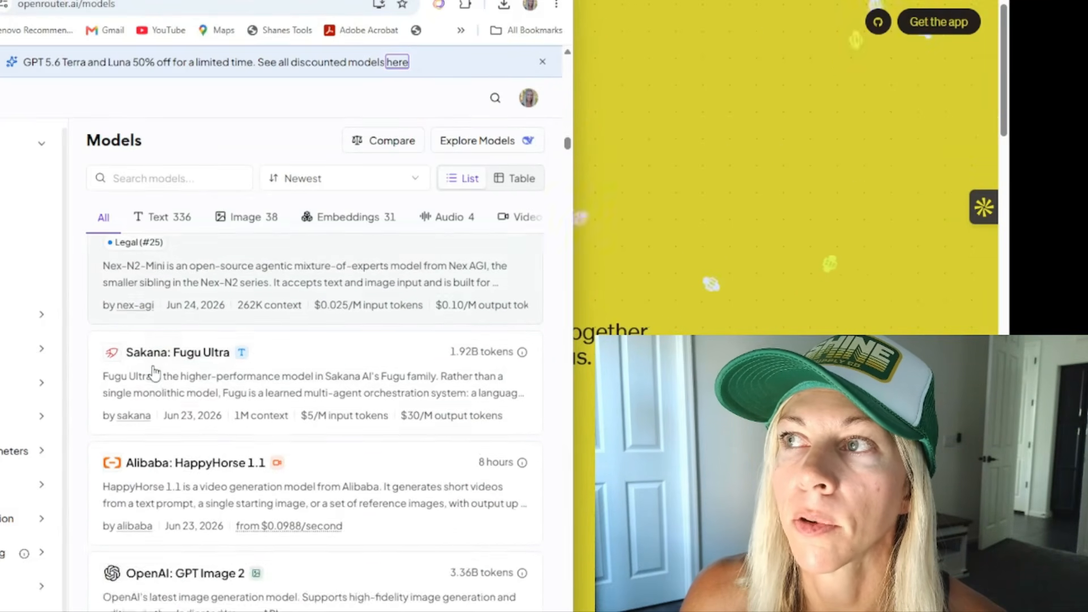
{"action": "scroll", "coordinate": [153, 373], "scroll_direction": "up", "scroll_amount": 1}
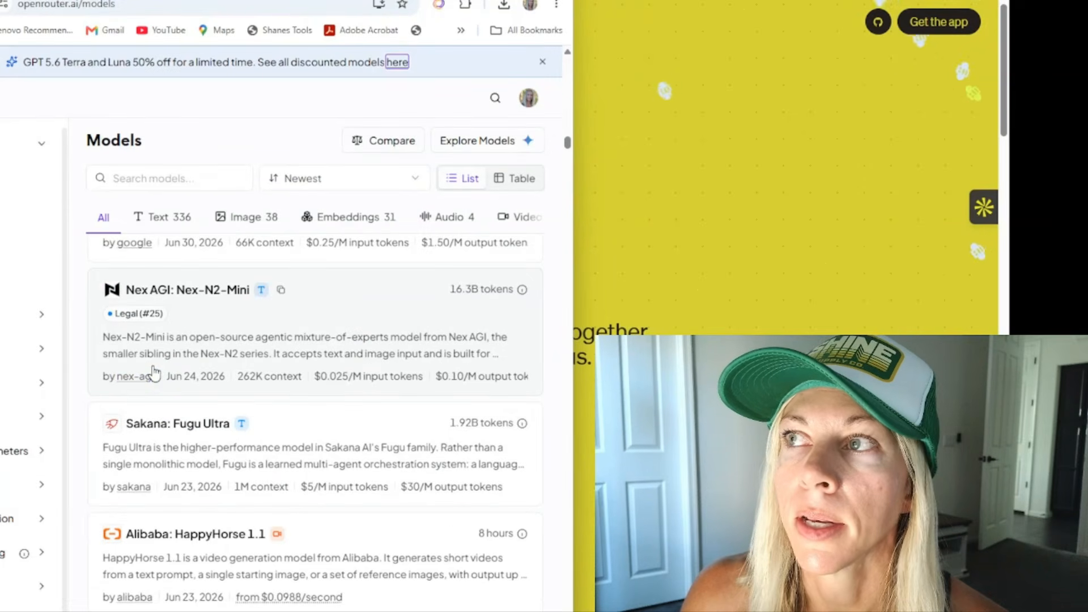
{"action": "scroll", "coordinate": [153, 373], "scroll_direction": "down", "scroll_amount": 1}
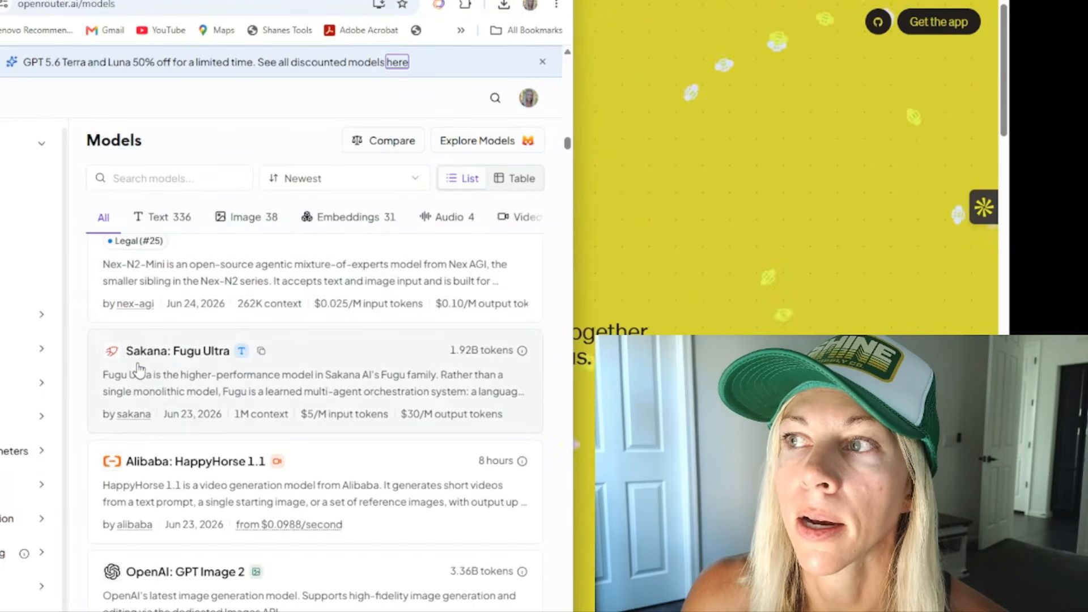
{"action": "scroll", "coordinate": [138, 370], "scroll_direction": "down", "scroll_amount": 1}
{"action": "scroll", "coordinate": [152, 399], "scroll_direction": "down", "scroll_amount": 2}
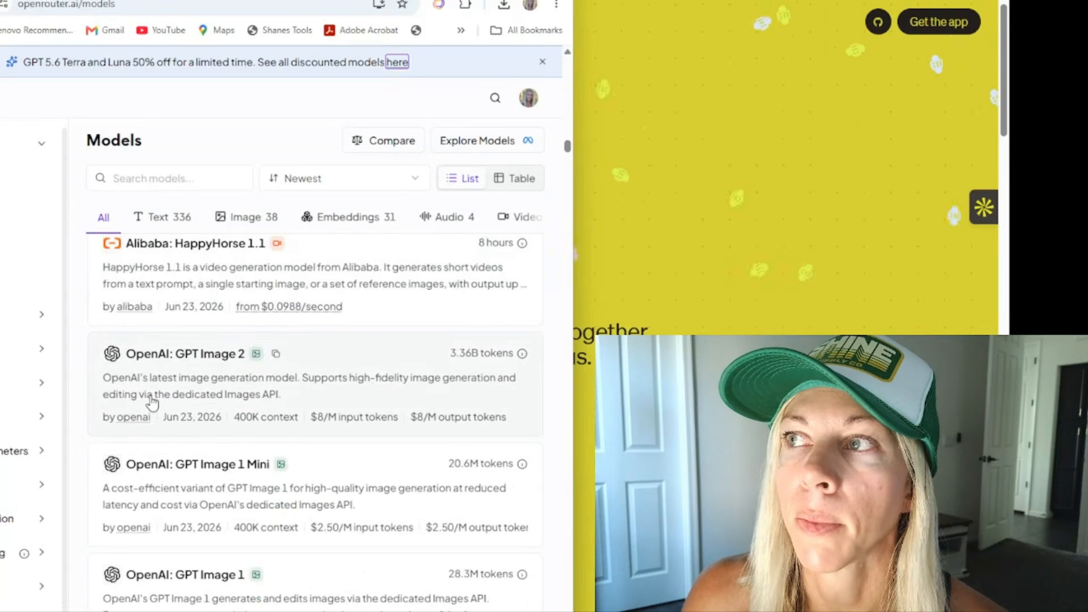
{"action": "scroll", "coordinate": [145, 404], "scroll_direction": "down", "scroll_amount": 8}
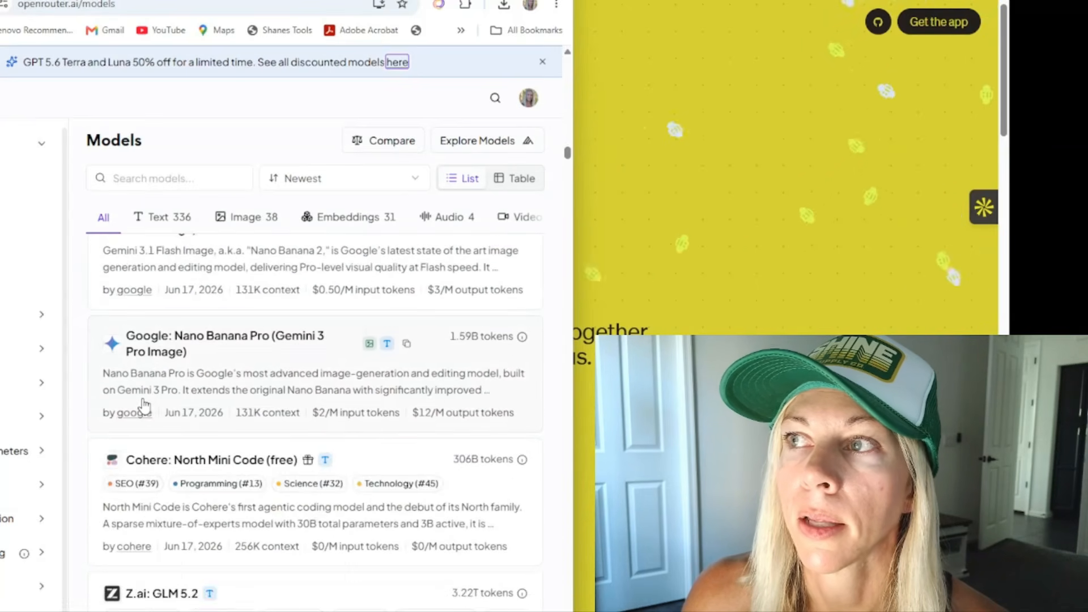
{"action": "scroll", "coordinate": [144, 404], "scroll_direction": "down", "scroll_amount": 3}
{"action": "scroll", "coordinate": [144, 403], "scroll_direction": "up", "scroll_amount": 1}
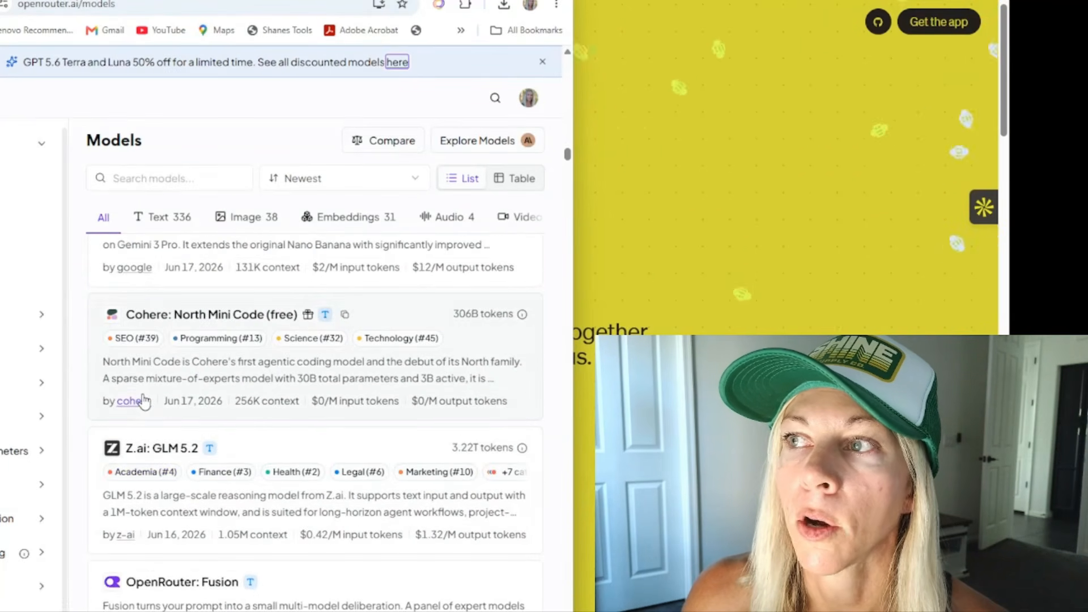
{"action": "scroll", "coordinate": [145, 404], "scroll_direction": "down", "scroll_amount": 5}
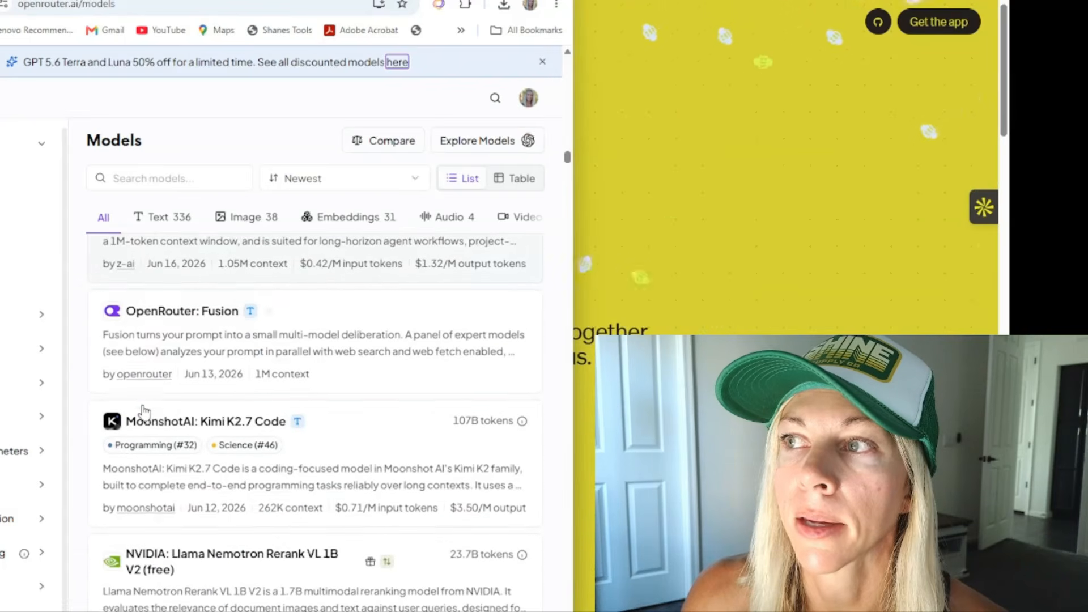
{"action": "scroll", "coordinate": [145, 412], "scroll_direction": "down", "scroll_amount": 7}
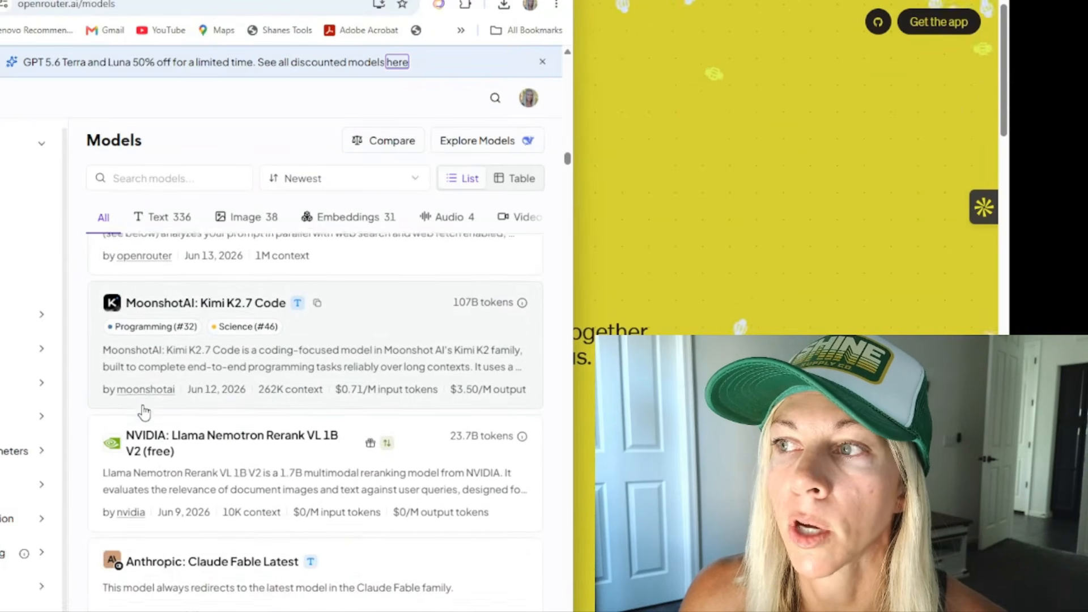
{"action": "scroll", "coordinate": [144, 412], "scroll_direction": "down", "scroll_amount": 1}
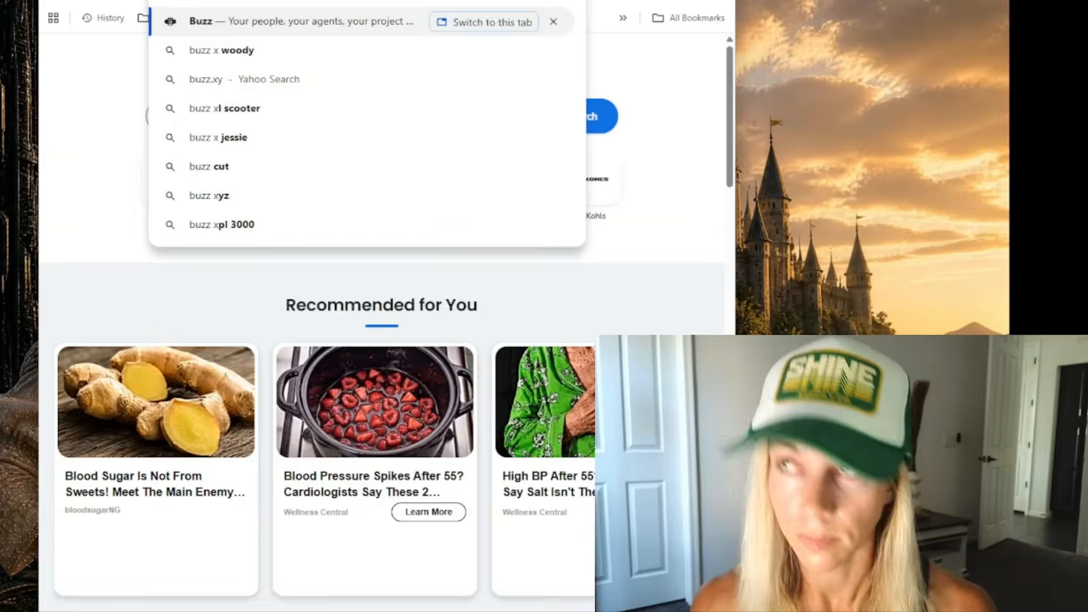
Step: Open the buzz.xyz site in a maximized browser window and request the Buzz app download
{"action": "type", "text": ".xy"}
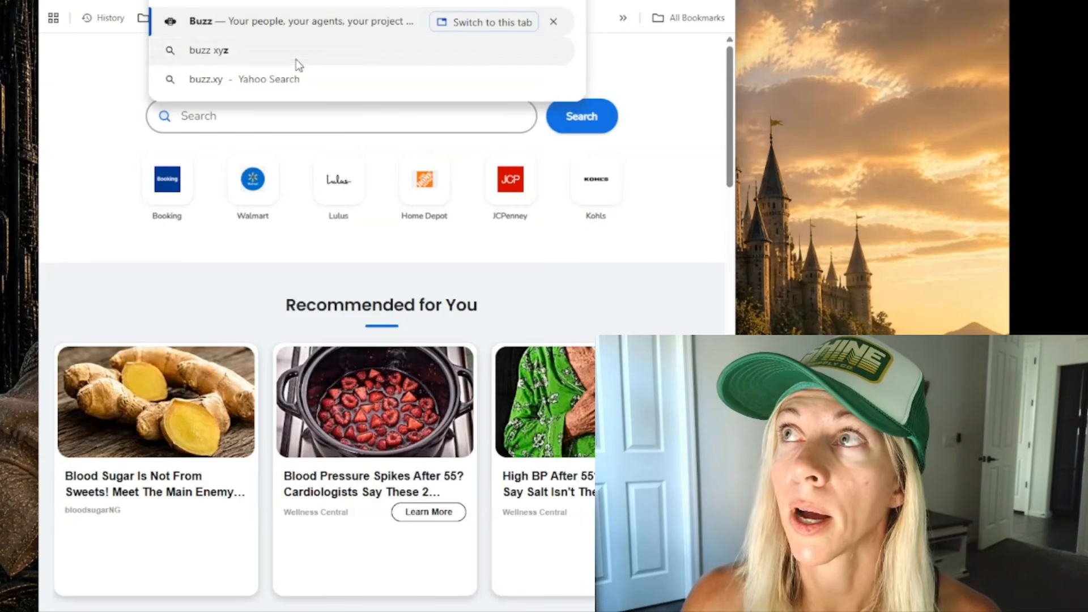
{"action": "left_click", "coordinate": [291, 21]}
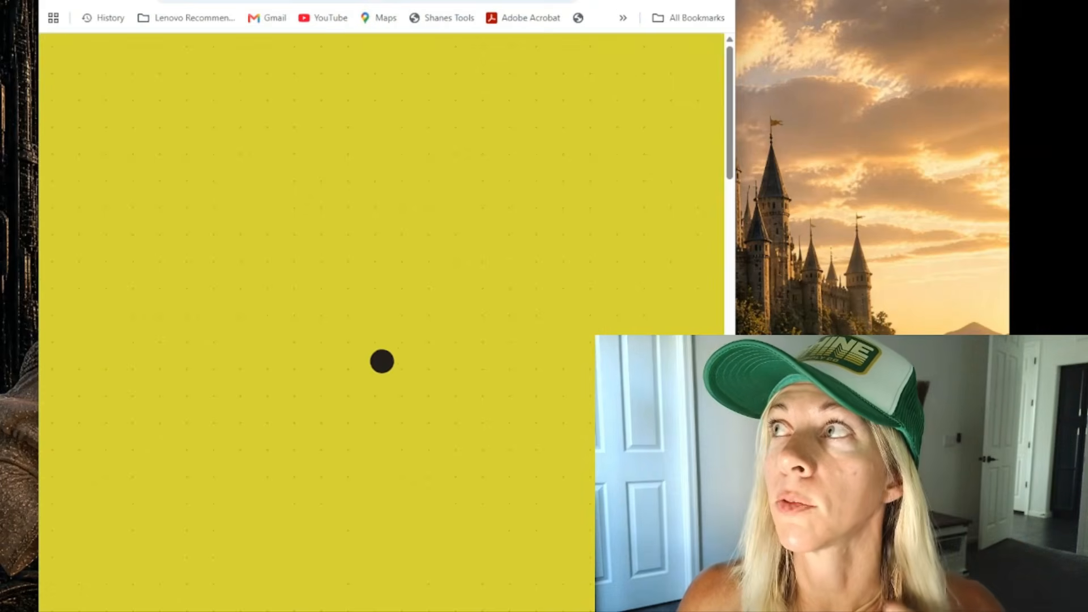
{"action": "key", "text": "super+Up"}
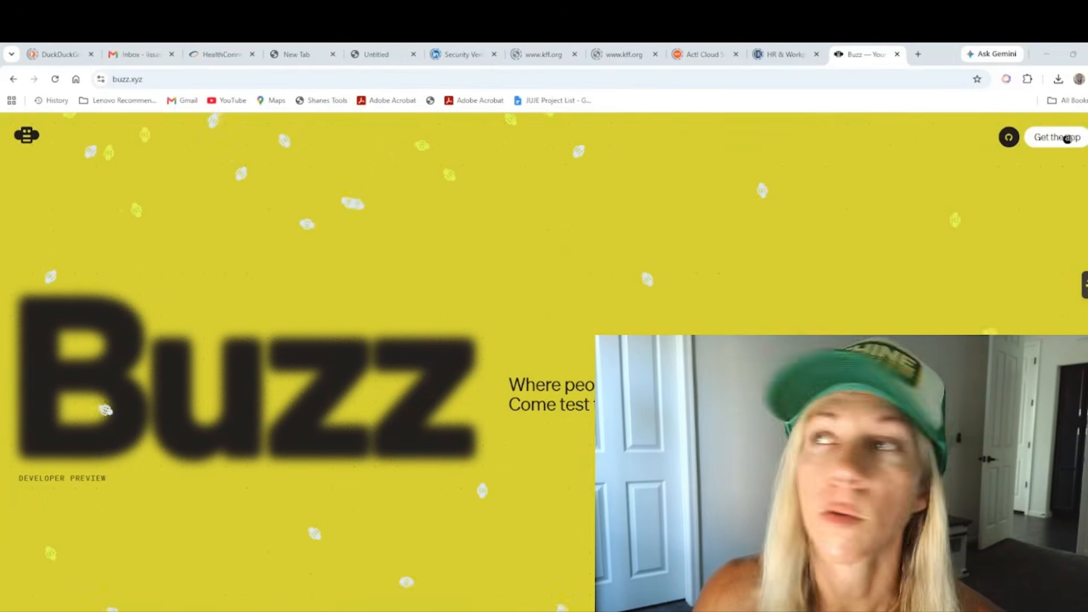
{"action": "left_click", "coordinate": [1067, 139]}
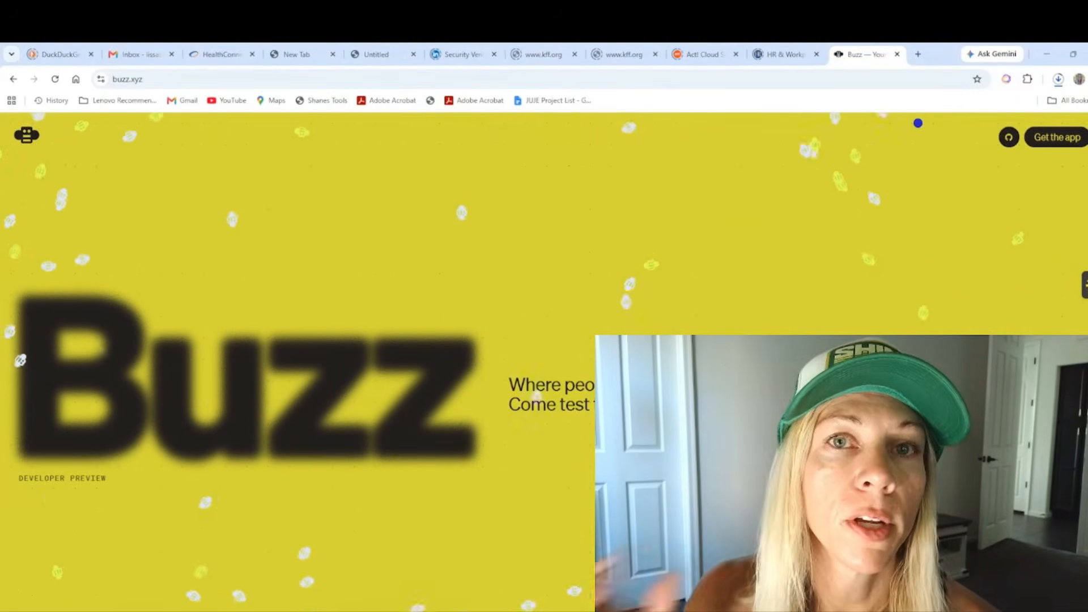